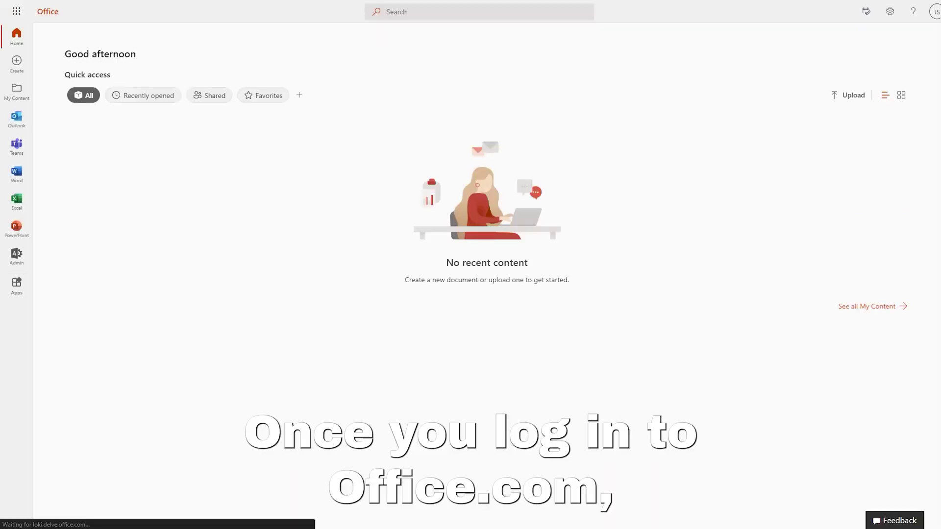
Go to SharePoint from the app launcher, skipping the security prompt and welcome tour
{"action": "left_click", "coordinate": [15, 15]}
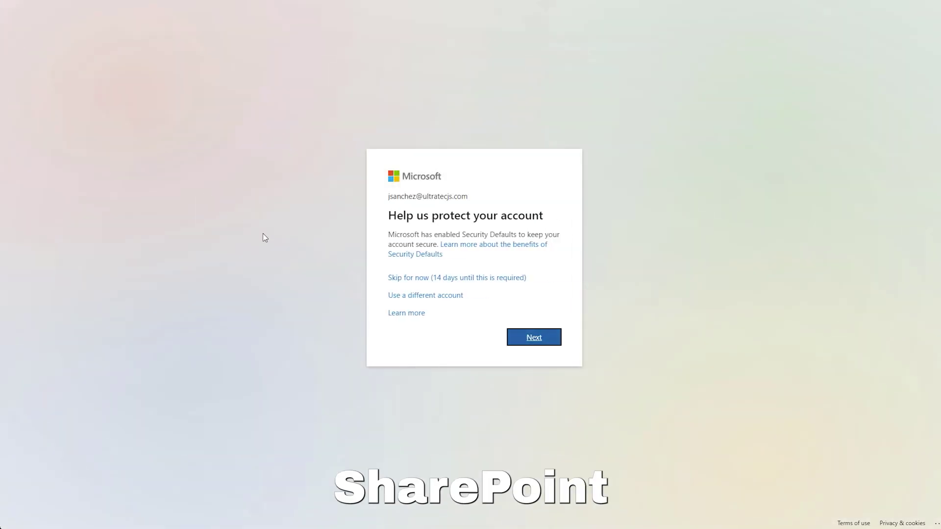
{"action": "left_click", "coordinate": [413, 281]}
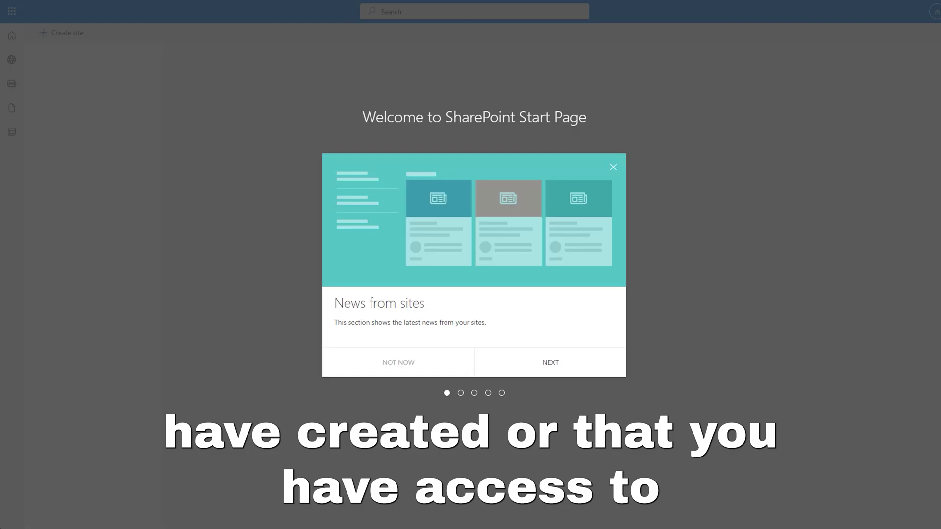
{"action": "left_click", "coordinate": [399, 362]}
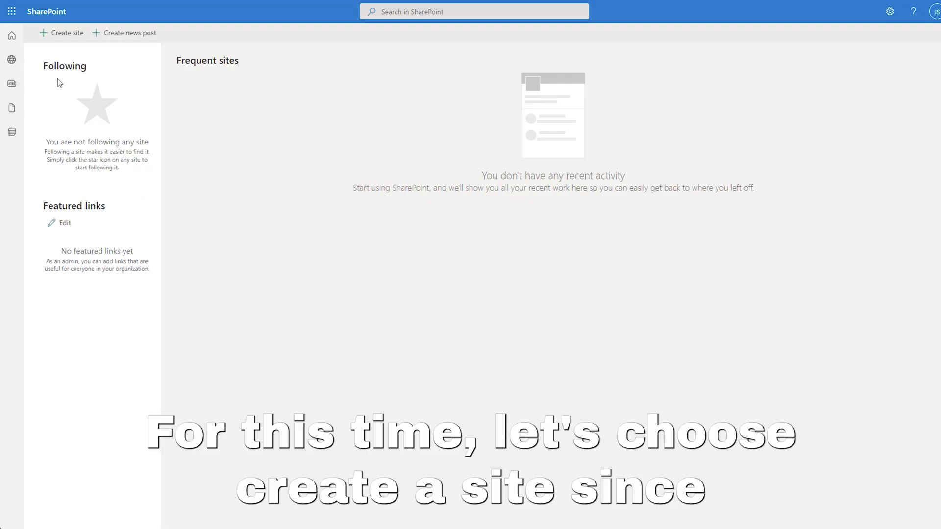
{"action": "left_click", "coordinate": [55, 43]}
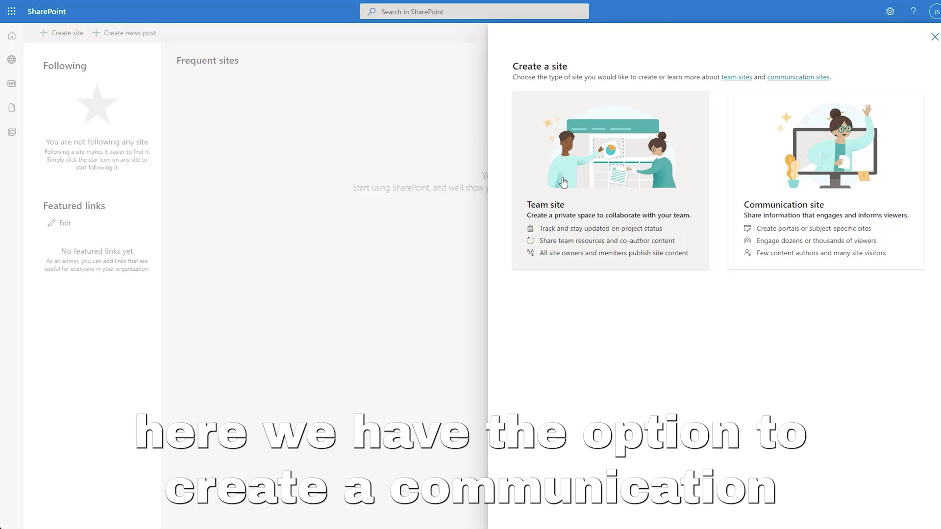
Set up a private team site named Accounting-Team, described as Accounting Team Collaboration
{"action": "left_click", "coordinate": [654, 177]}
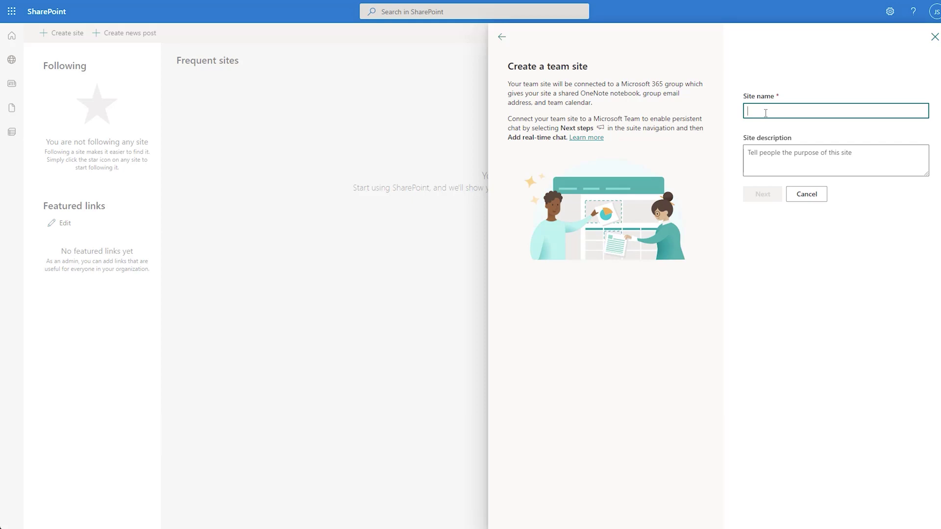
{"action": "type", "text": "Accounting"}
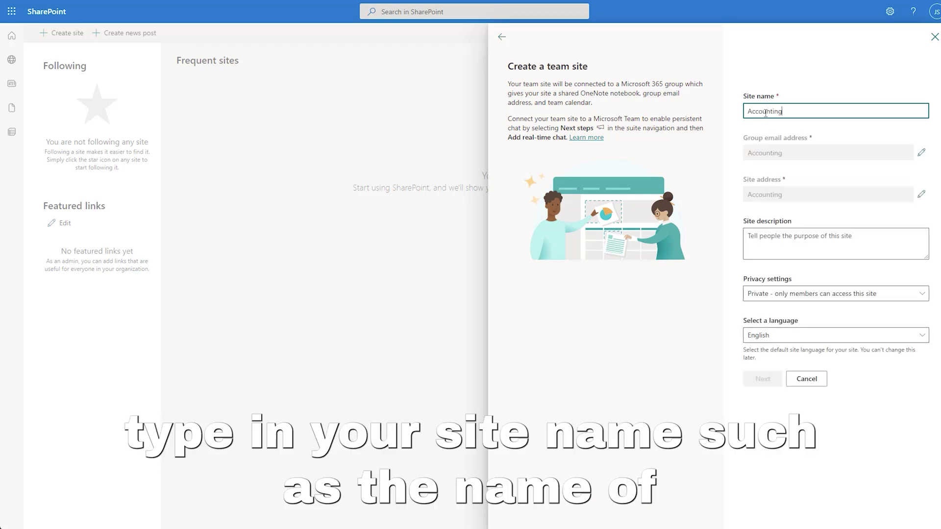
{"action": "type", "text": "-Team"}
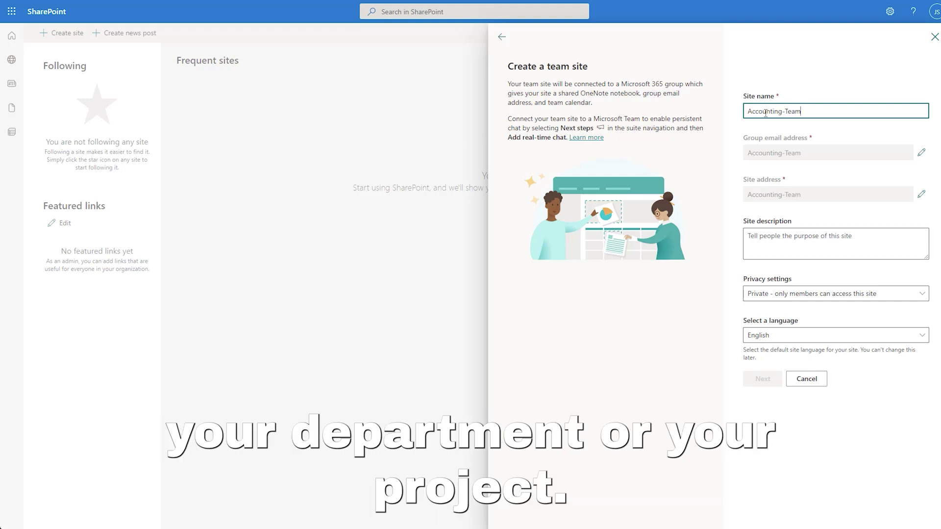
{"action": "left_click", "coordinate": [794, 280]}
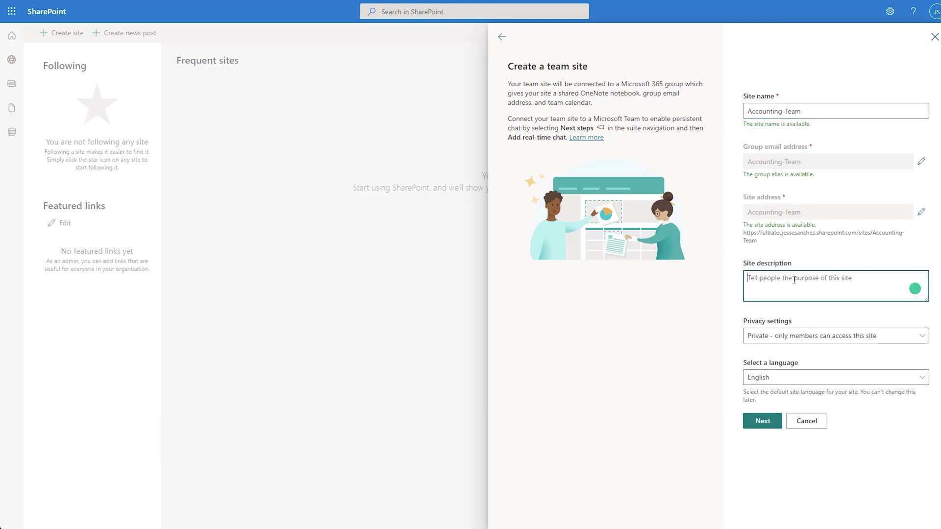
{"action": "type", "text": "Accounting"}
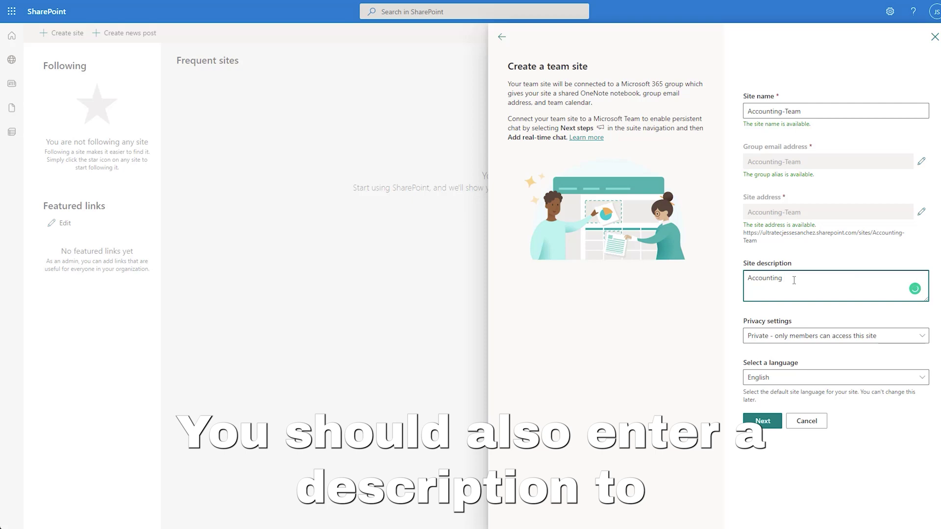
{"action": "type", "text": " Team Collaboration"}
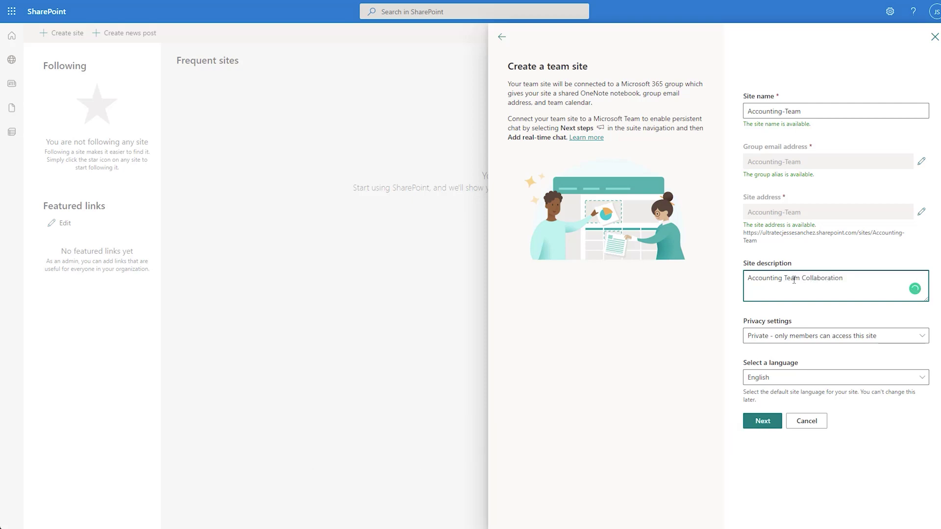
{"action": "left_click", "coordinate": [803, 338]}
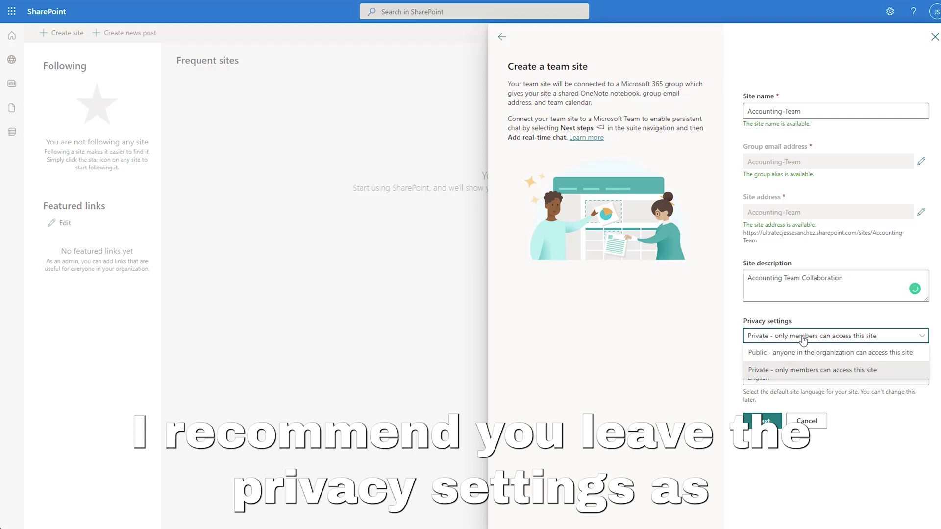
{"action": "left_click", "coordinate": [800, 371]}
{"action": "left_click", "coordinate": [761, 421]}
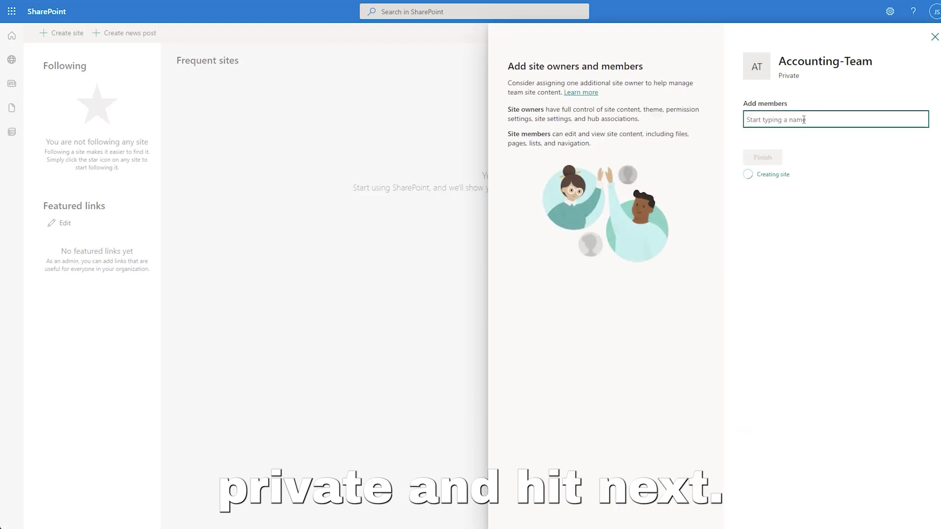
Add one suggested person as a site member and finish creating the site
{"action": "type", "text": "jsan"}
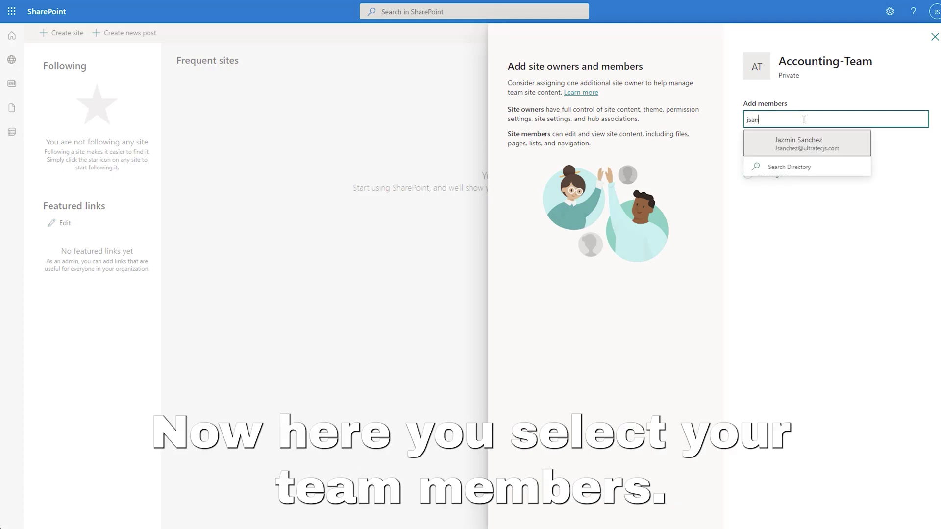
{"action": "left_click", "coordinate": [811, 148]}
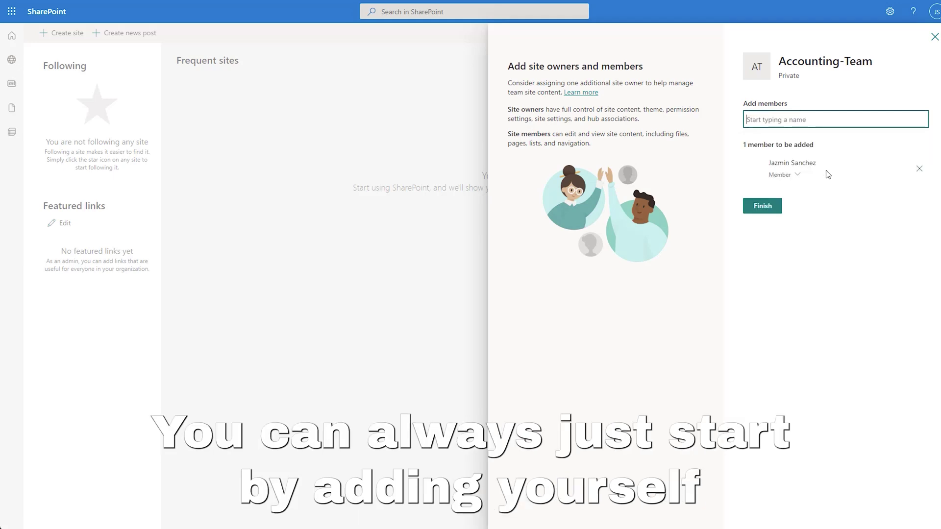
{"action": "left_click", "coordinate": [763, 205]}
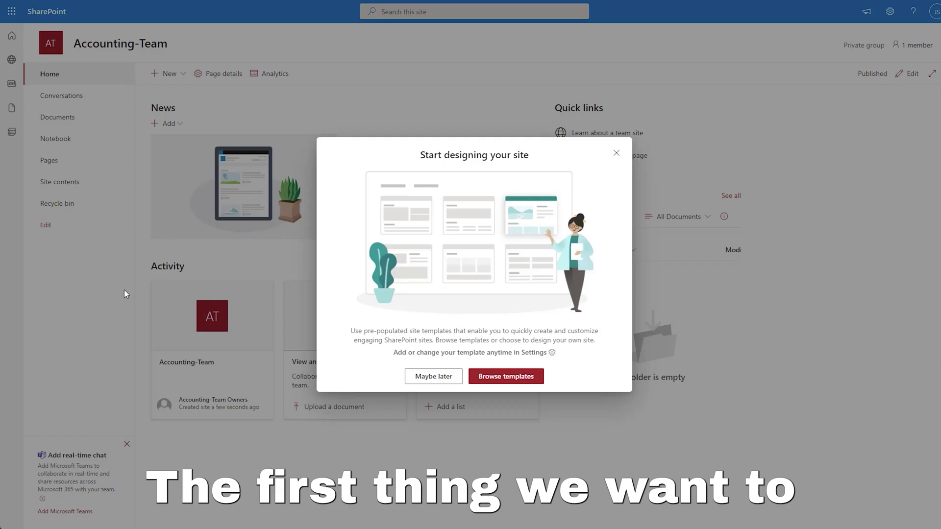
Apply the Team collaboration template from the site templates gallery
{"action": "left_click", "coordinate": [503, 378]}
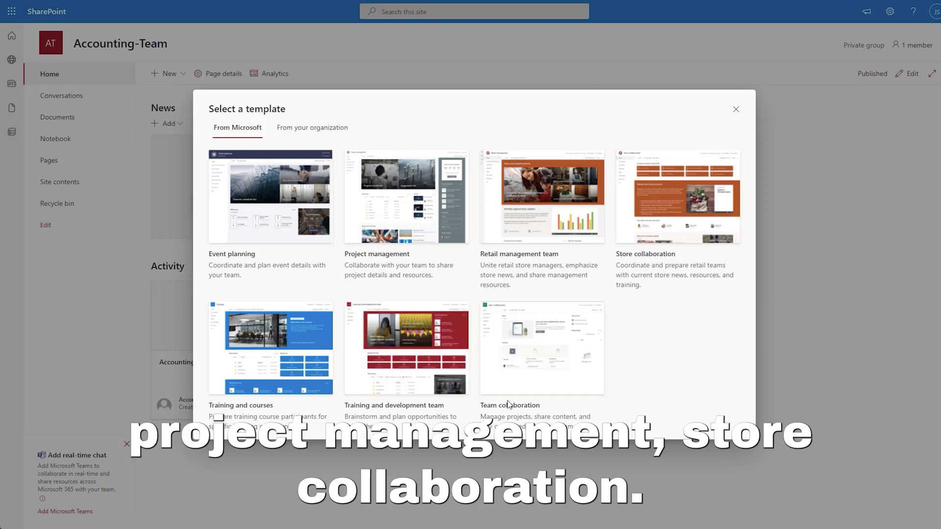
{"action": "left_click", "coordinate": [490, 407]}
{"action": "left_click", "coordinate": [654, 421]}
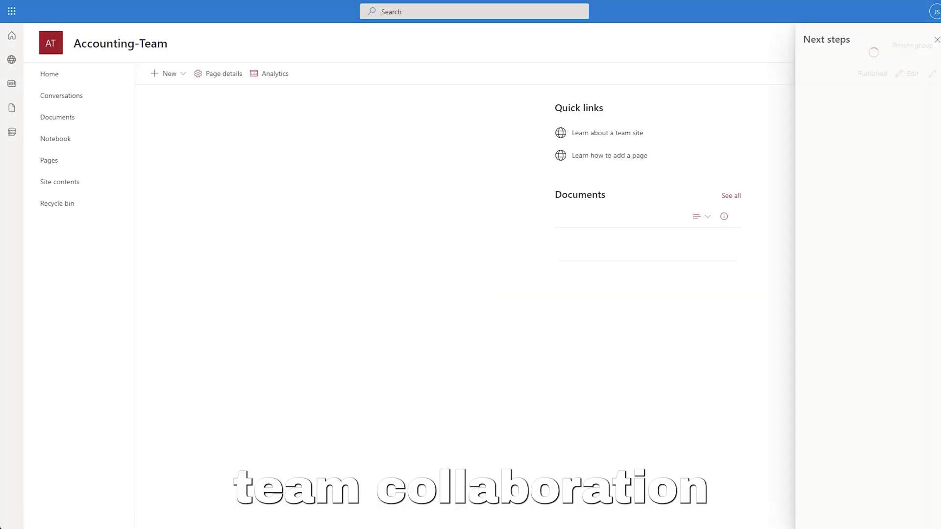
{"action": "left_click_drag", "start_coordinate": [845, 431], "coordinate": [828, 420]}
Choose the Dark Blue theme in the site look options and save it
{"action": "left_click", "coordinate": [837, 460]}
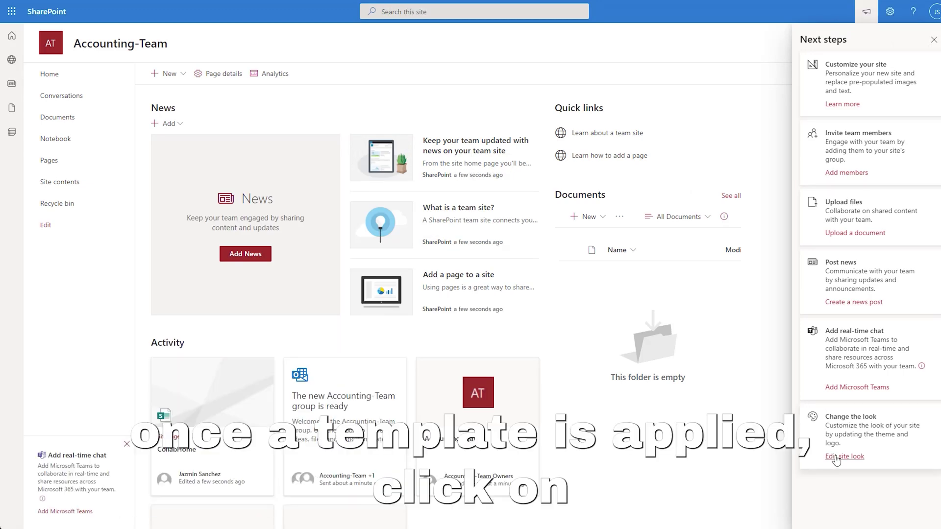
{"action": "left_click", "coordinate": [845, 457]}
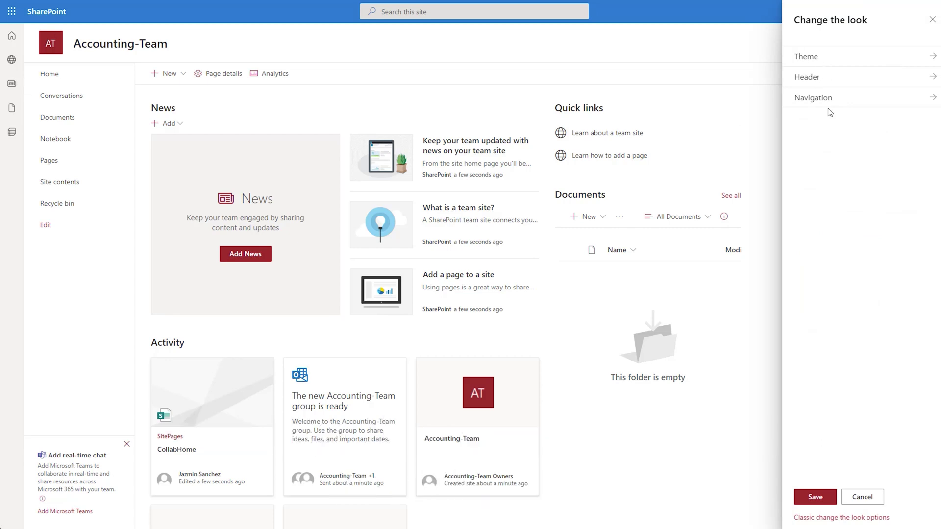
{"action": "left_click", "coordinate": [823, 64]}
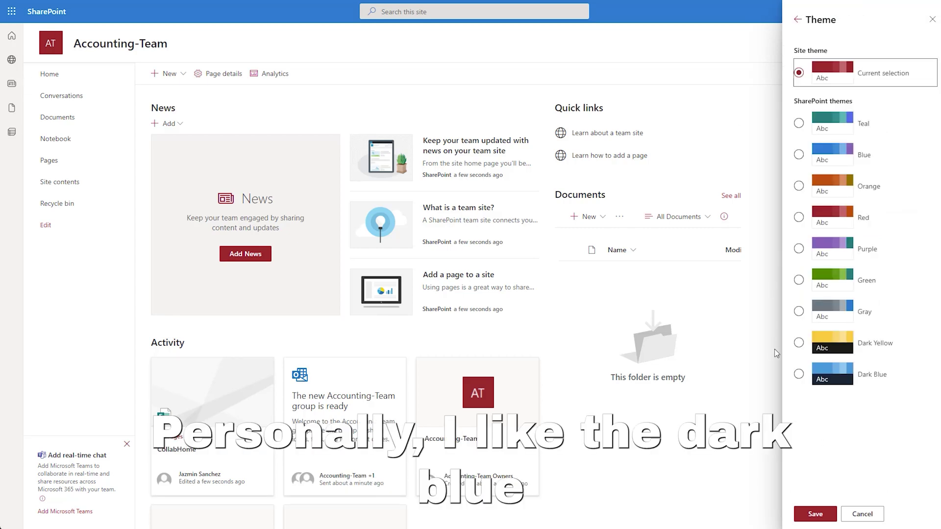
{"action": "left_click", "coordinate": [799, 376]}
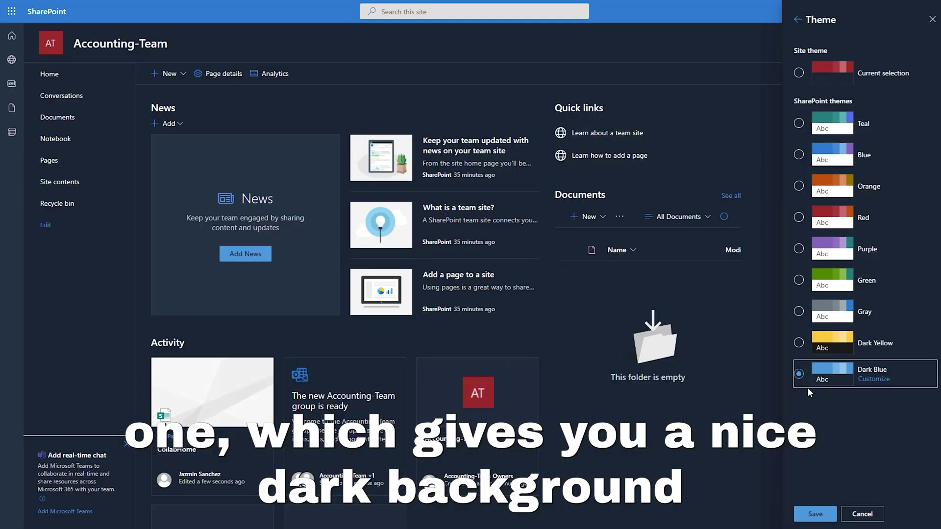
{"action": "left_click", "coordinate": [797, 19]}
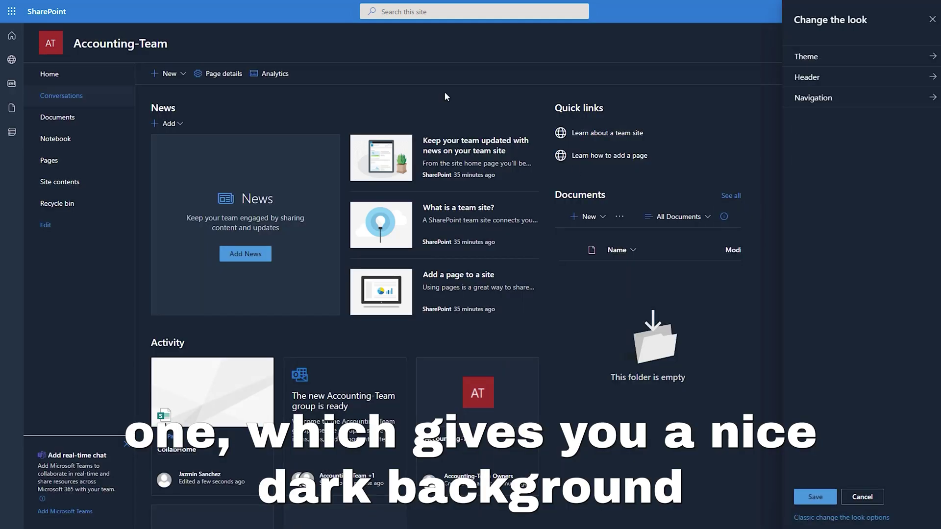
{"action": "left_click", "coordinate": [811, 57]}
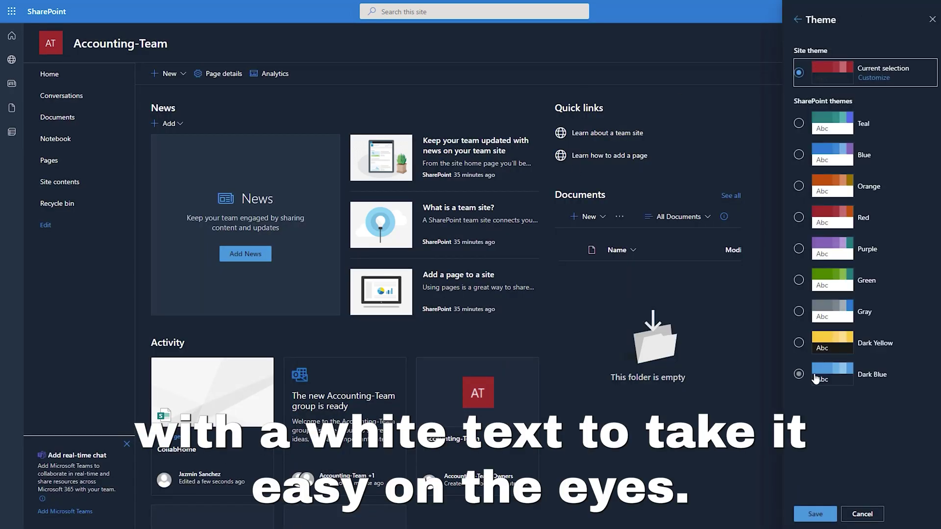
{"action": "left_click", "coordinate": [815, 514]}
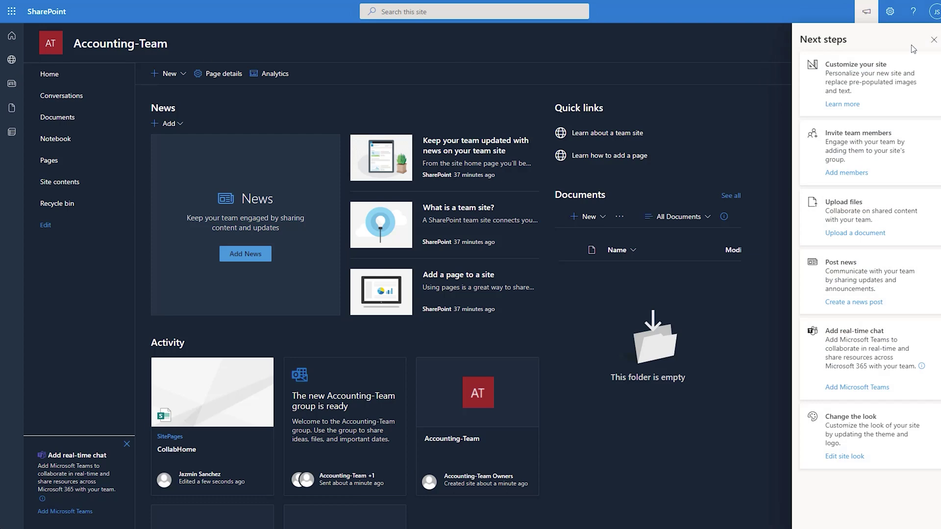
Edit the home page and delete the News and Activity sections
{"action": "left_click", "coordinate": [933, 40]}
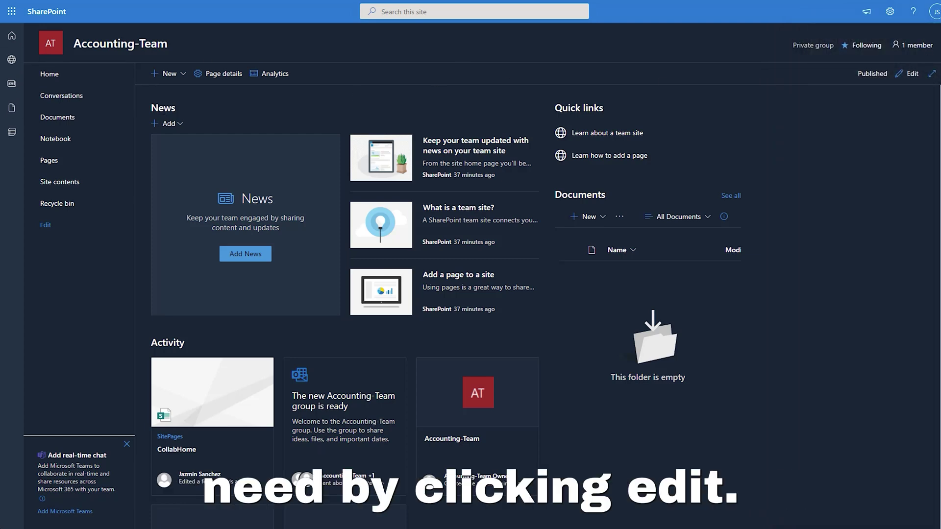
{"action": "left_click", "coordinate": [912, 74]}
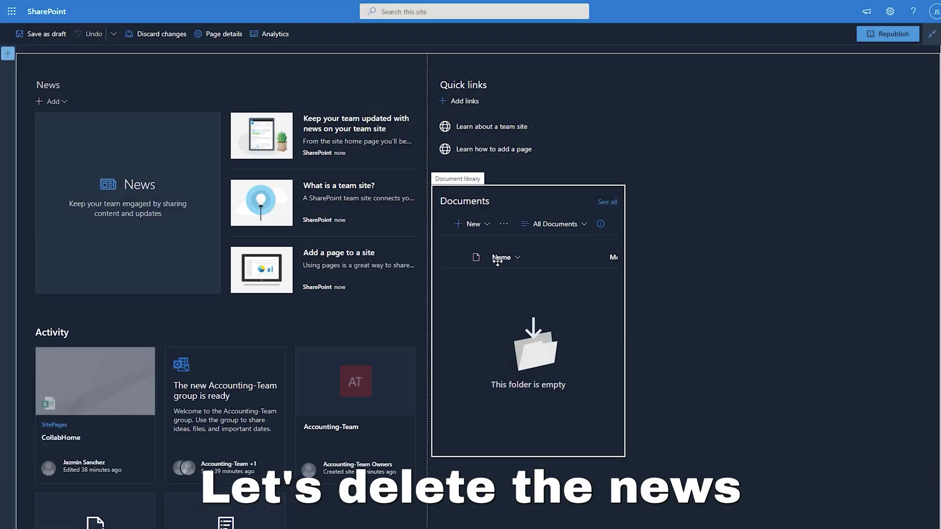
{"action": "left_click", "coordinate": [88, 60]}
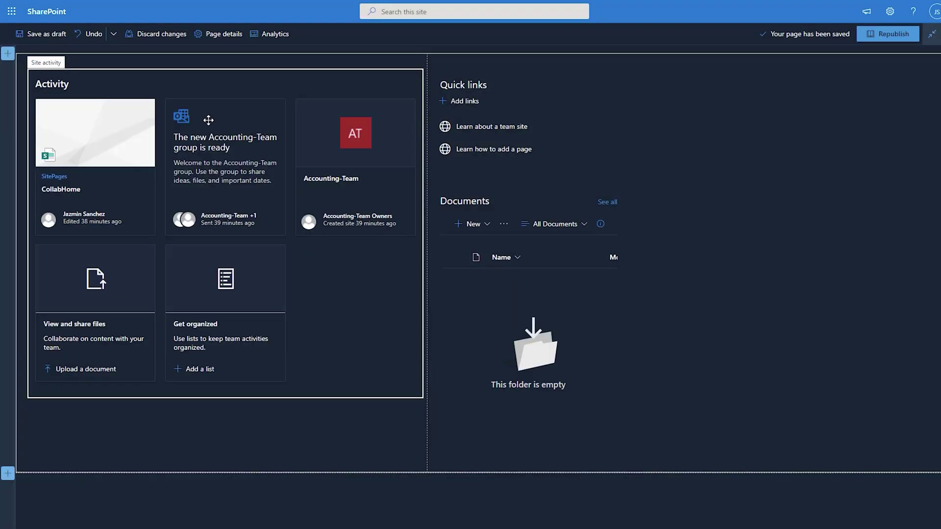
{"action": "left_click", "coordinate": [165, 93]}
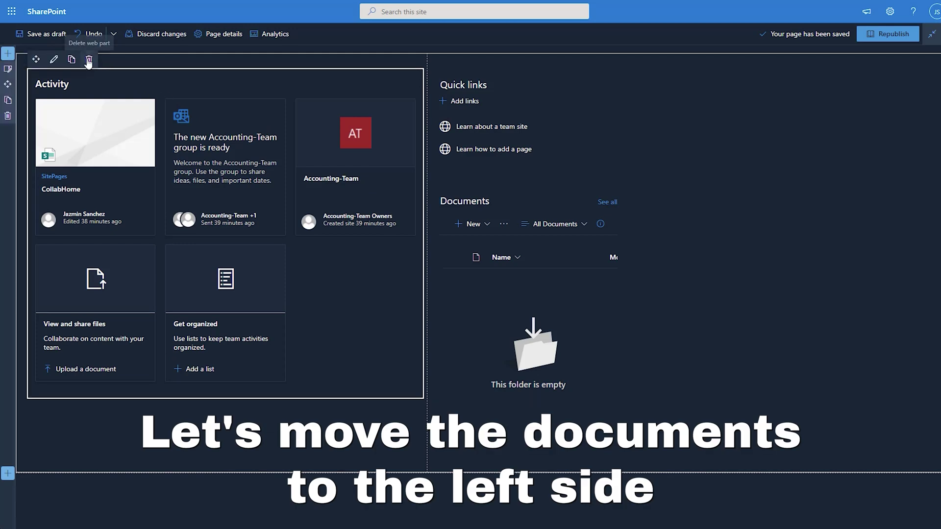
{"action": "left_click", "coordinate": [88, 60]}
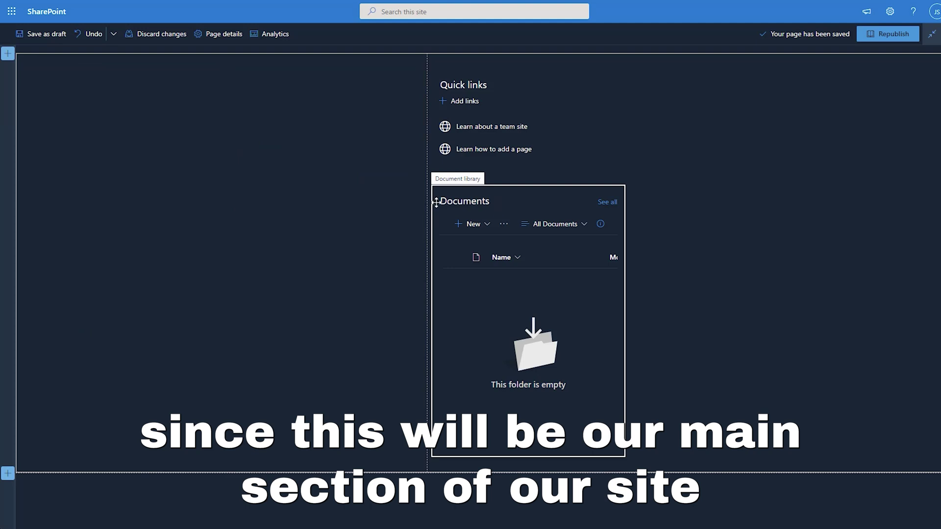
Move the Documents library into the left column and republish the page
{"action": "left_click_drag", "start_coordinate": [437, 202], "coordinate": [157, 195]}
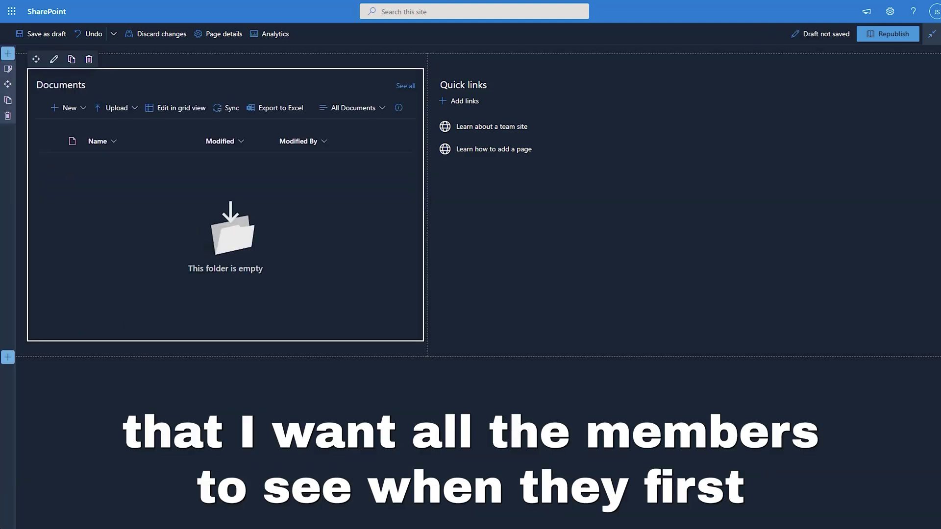
{"action": "left_click", "coordinate": [888, 35]}
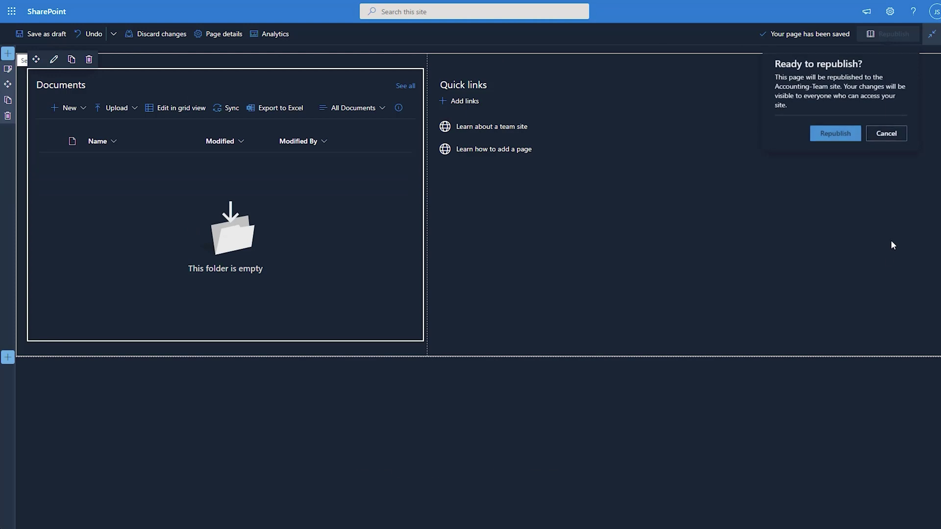
{"action": "left_click", "coordinate": [847, 138]}
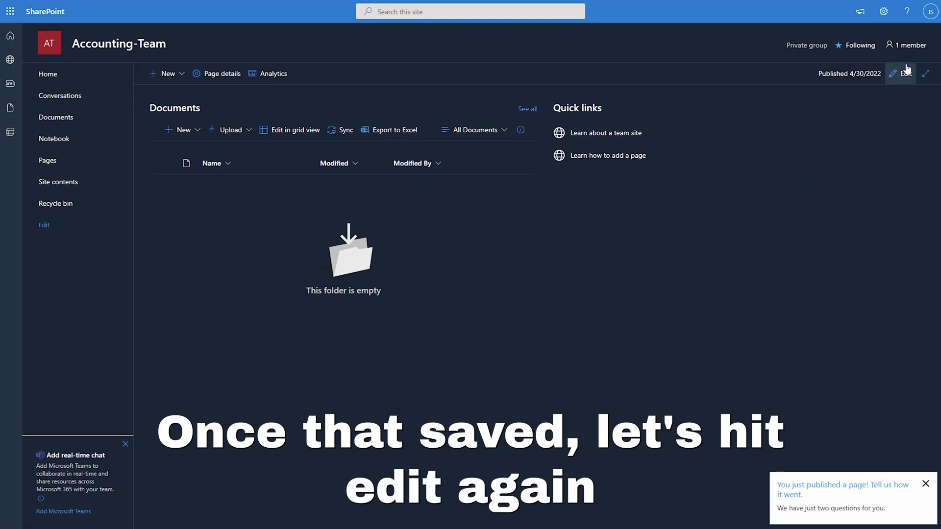
Add a two-column section with a List web part in the left column
{"action": "left_click", "coordinate": [906, 73]}
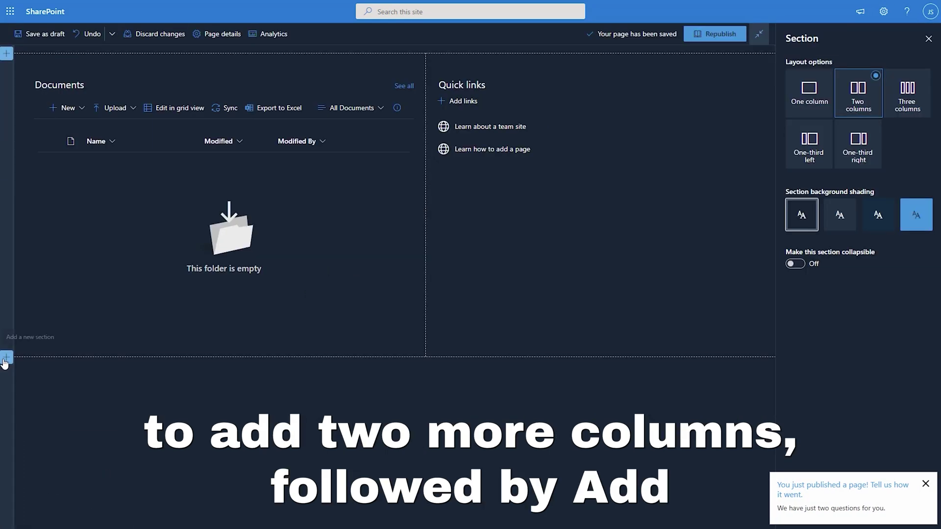
{"action": "left_click", "coordinate": [6, 357]}
{"action": "left_click", "coordinate": [88, 391]}
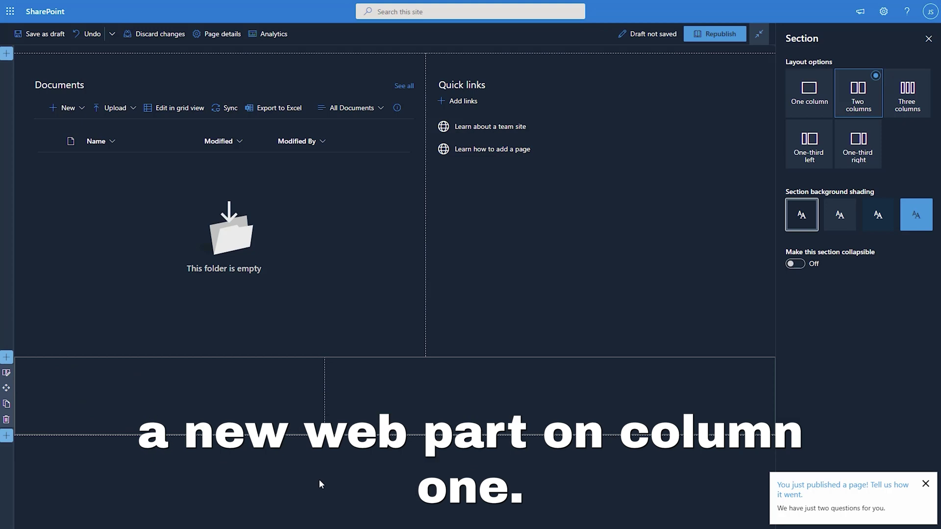
{"action": "left_click", "coordinate": [325, 444]}
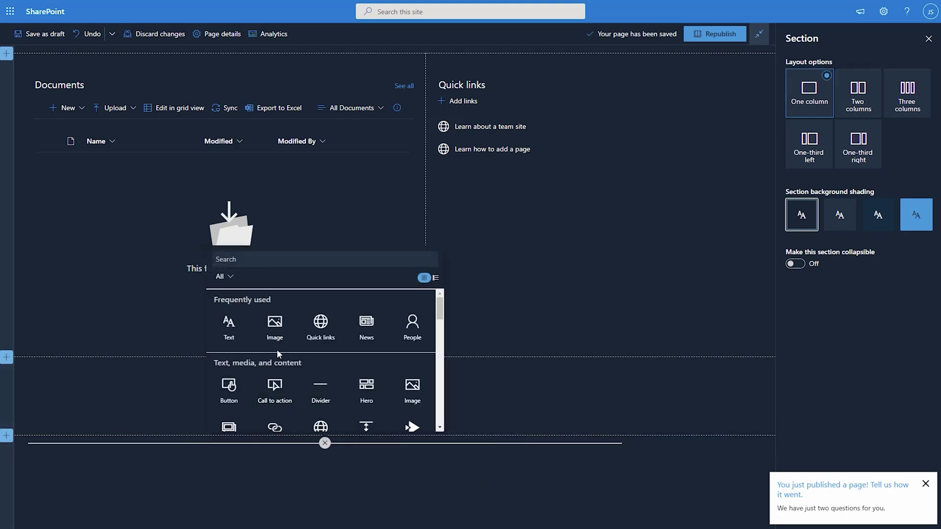
{"action": "scroll", "coordinate": [306, 376], "scroll_direction": "down", "scroll_amount": 3}
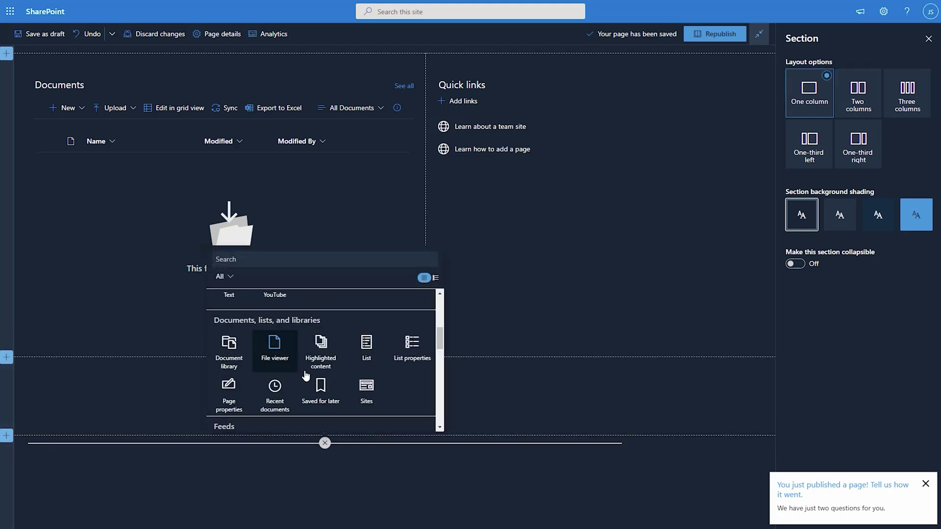
{"action": "left_click", "coordinate": [374, 349]}
{"action": "left_click_drag", "start_coordinate": [181, 237], "coordinate": [195, 224]}
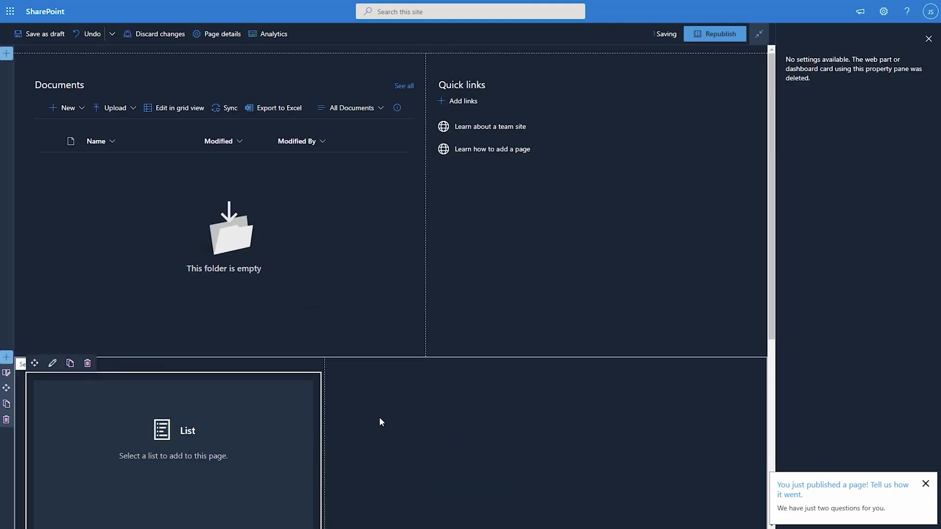
Place a Weather web part in the right column and republish
{"action": "scroll", "coordinate": [404, 410], "scroll_direction": "down", "scroll_amount": 5}
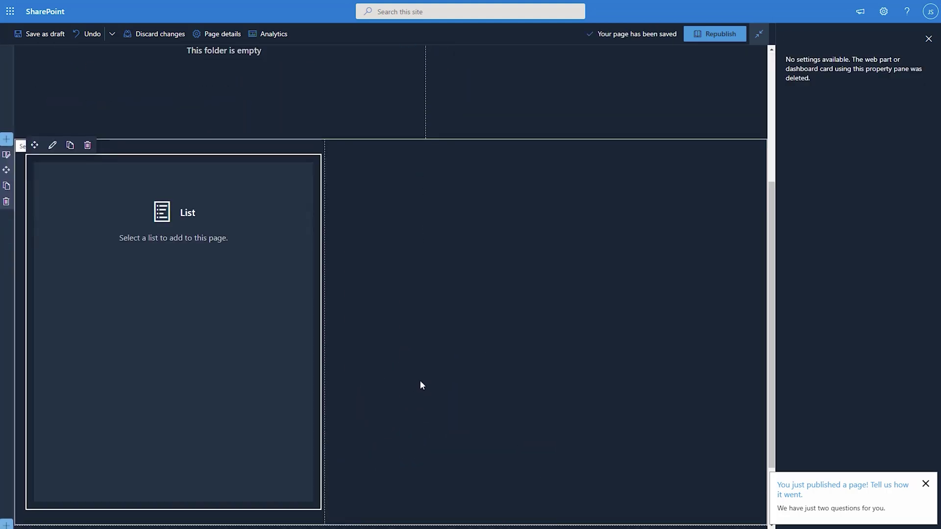
{"action": "left_click", "coordinate": [387, 282]}
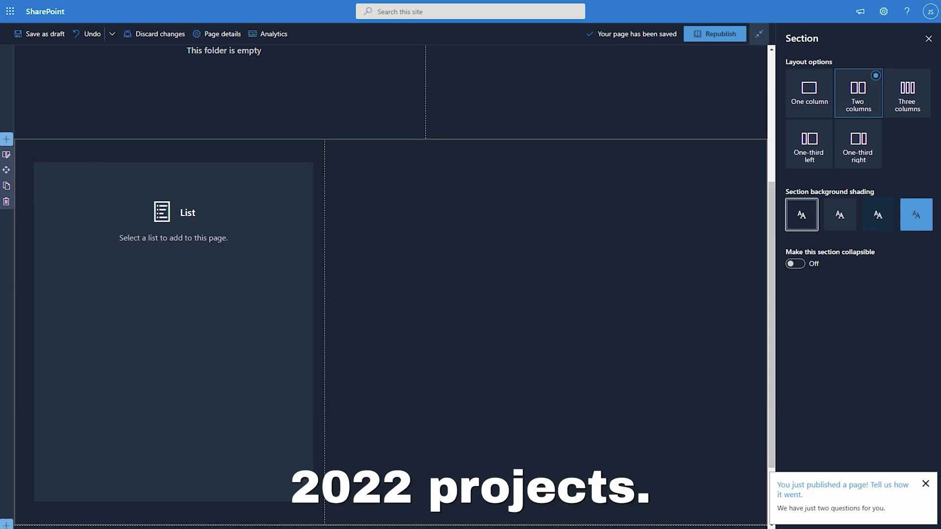
{"action": "scroll", "coordinate": [252, 385], "scroll_direction": "down", "scroll_amount": 2}
{"action": "left_click", "coordinate": [324, 443]}
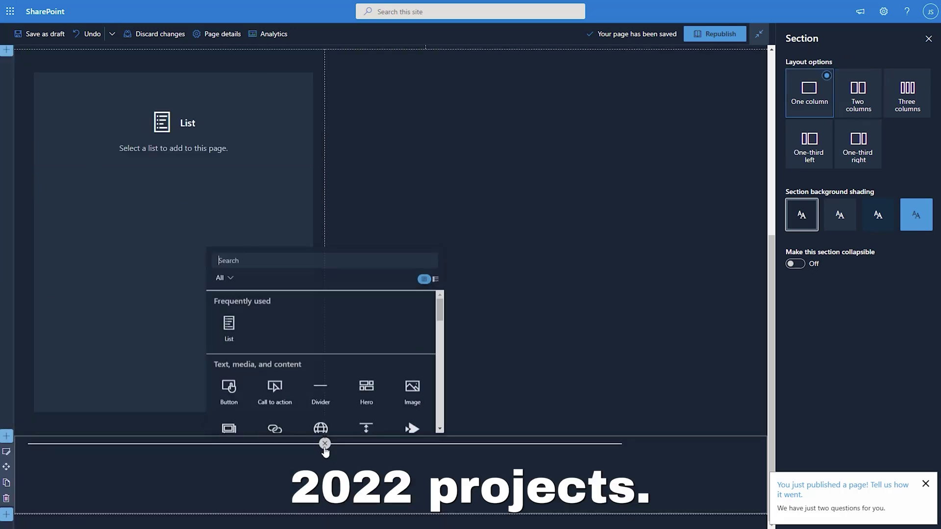
{"action": "scroll", "coordinate": [273, 380], "scroll_direction": "down", "scroll_amount": 5}
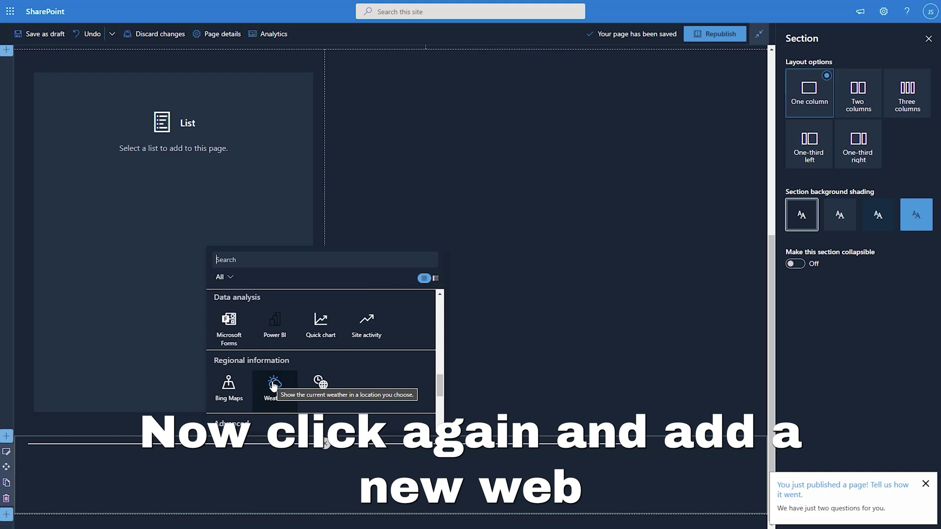
{"action": "left_click", "coordinate": [273, 386]}
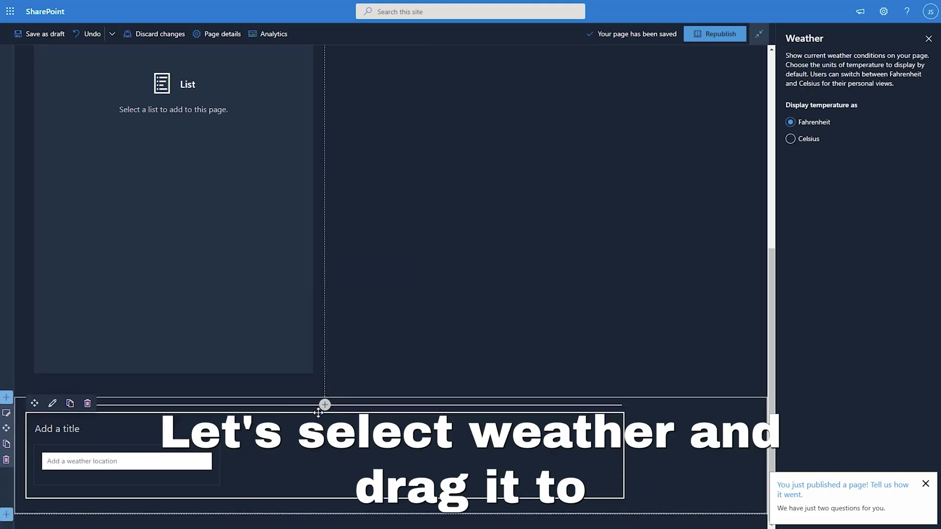
{"action": "left_click_drag", "start_coordinate": [323, 412], "coordinate": [492, 195]}
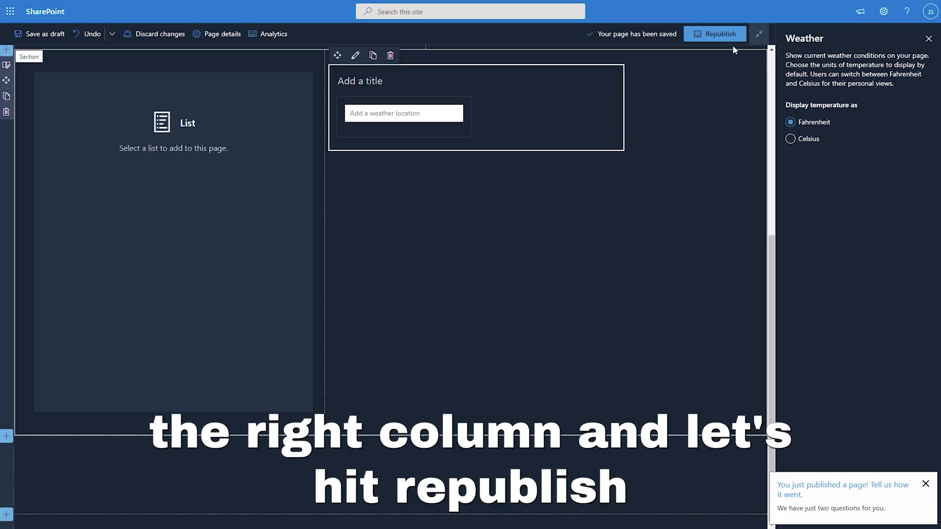
{"action": "left_click", "coordinate": [677, 135]}
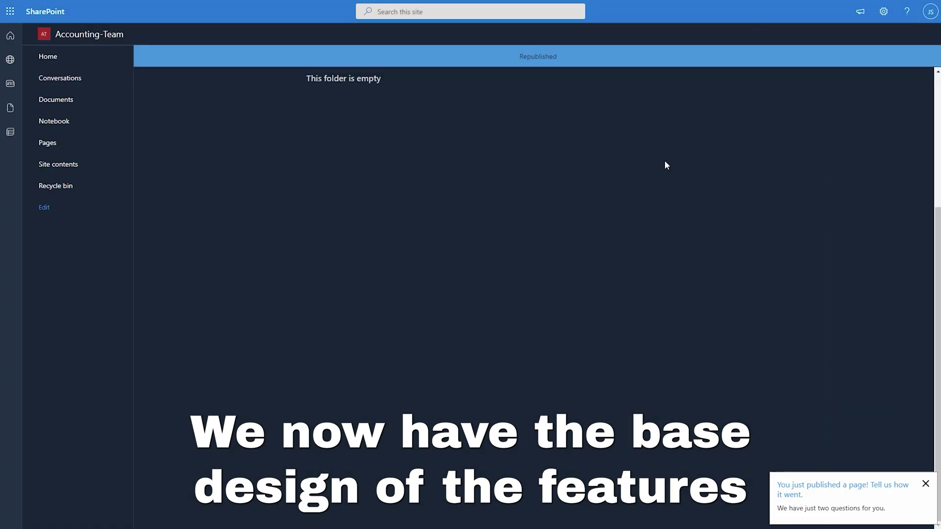
Review the published Home page, then put it back into editing
{"action": "left_click", "coordinate": [44, 60]}
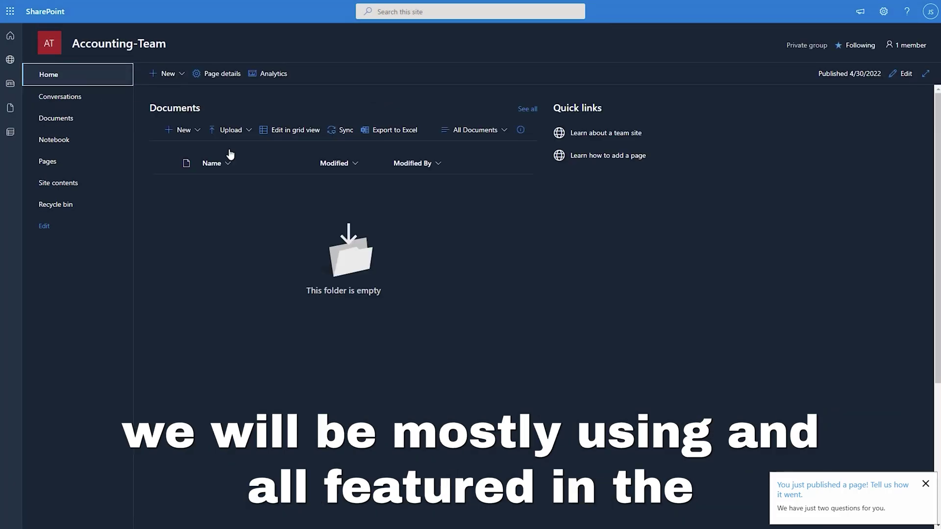
{"action": "scroll", "coordinate": [525, 240], "scroll_direction": "down", "scroll_amount": 4}
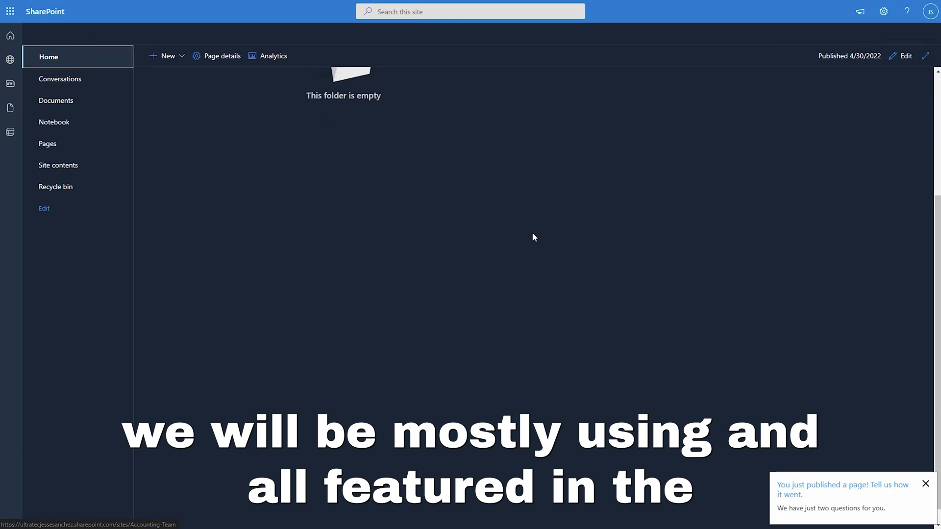
{"action": "scroll", "coordinate": [527, 229], "scroll_direction": "up", "scroll_amount": 4}
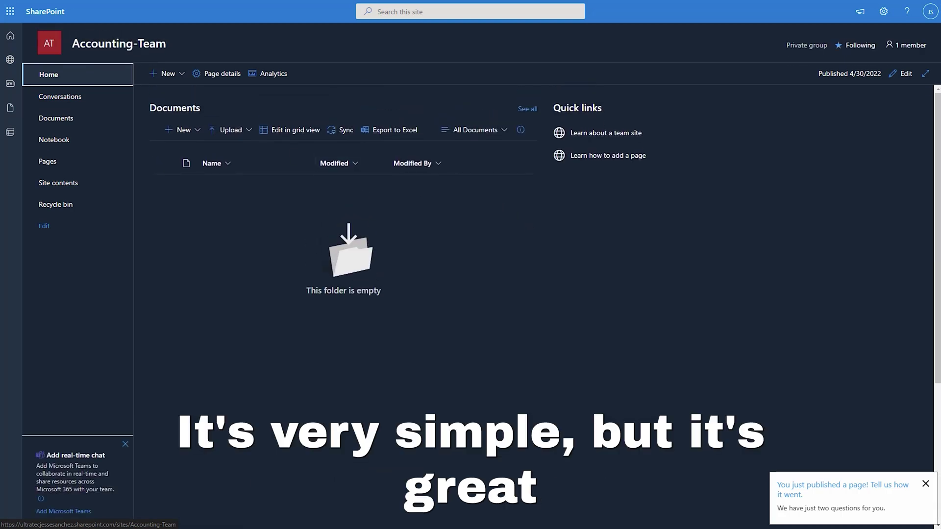
{"action": "scroll", "coordinate": [753, 67], "scroll_direction": "down", "scroll_amount": 1}
{"action": "left_click", "coordinate": [896, 75]}
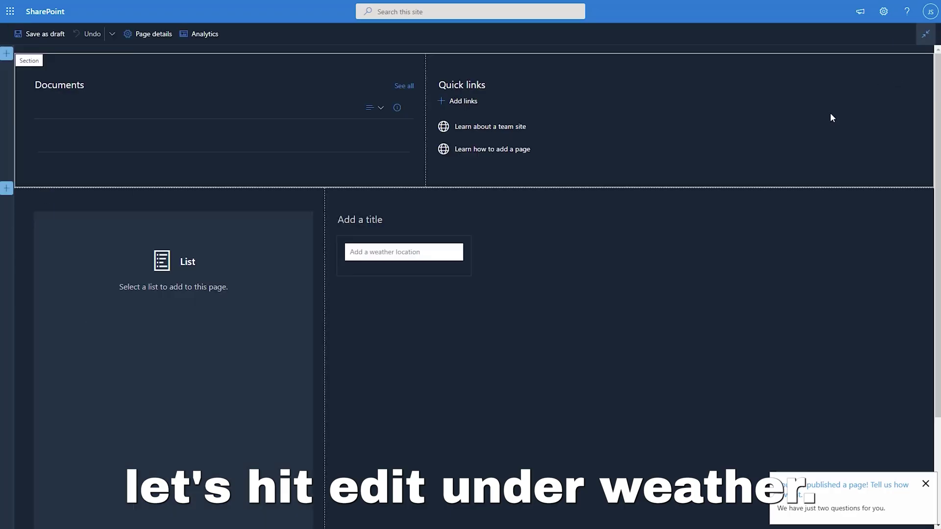
Add weather locations 10001 New York, Orlando, Sacramento and Beijing, then republish
{"action": "left_click", "coordinate": [404, 420]}
{"action": "type", "text": "10001"}
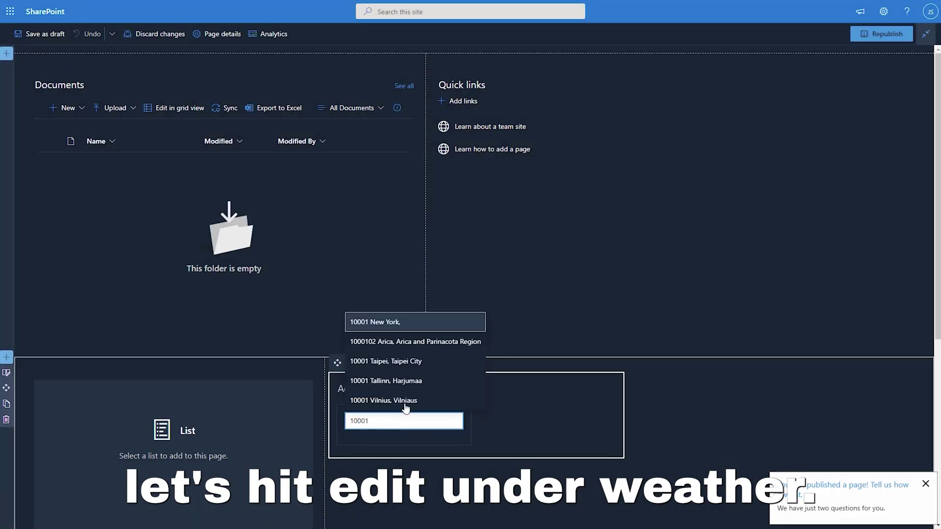
{"action": "left_click", "coordinate": [399, 323]}
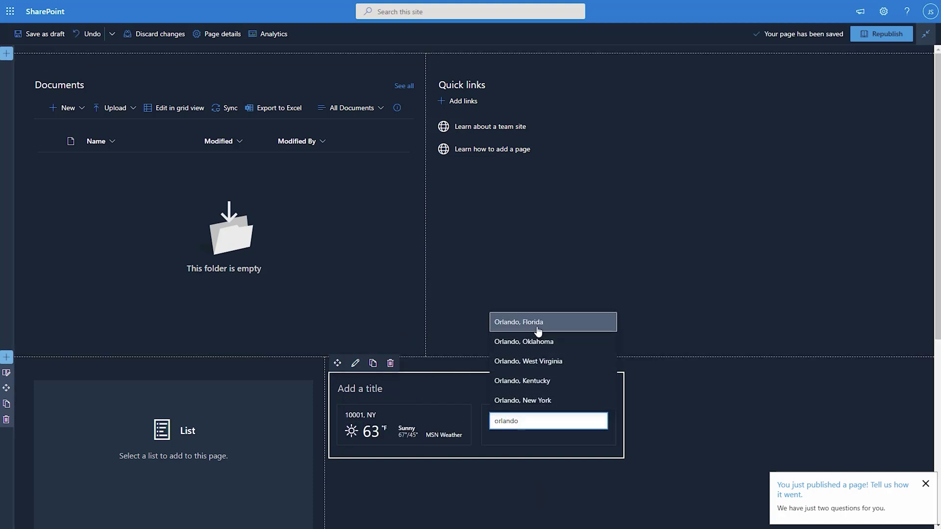
{"action": "left_click", "coordinate": [538, 328]}
{"action": "type", "text": "sacramen"}
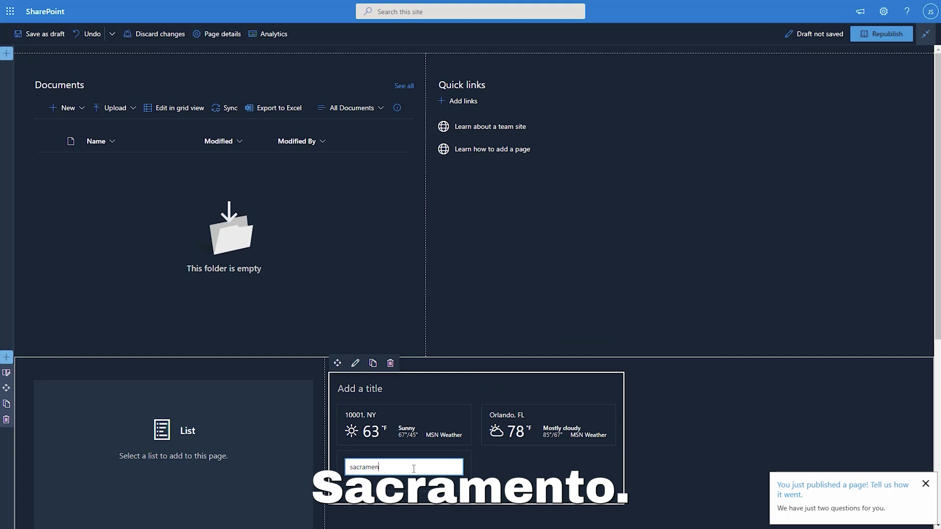
{"action": "type", "text": "to"}
{"action": "left_click", "coordinate": [405, 367]}
{"action": "type", "text": "beijin"}
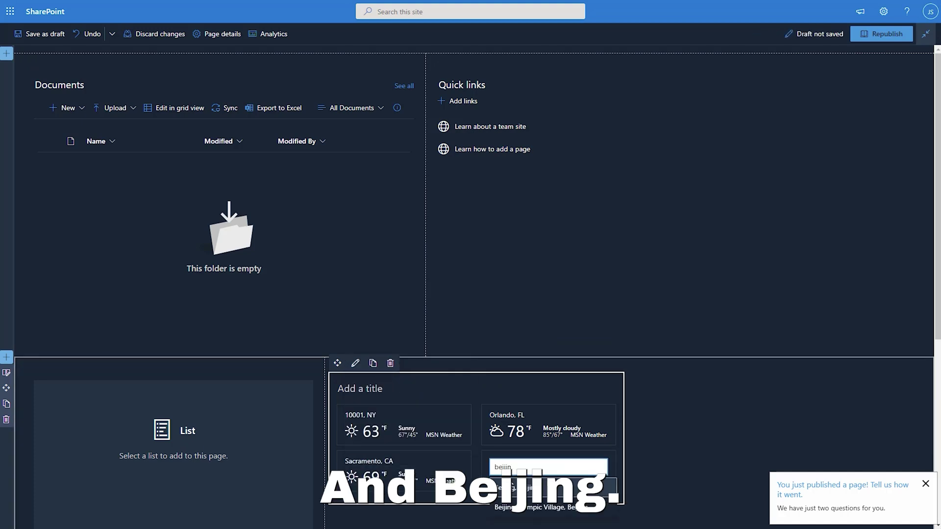
{"action": "left_click", "coordinate": [498, 488]}
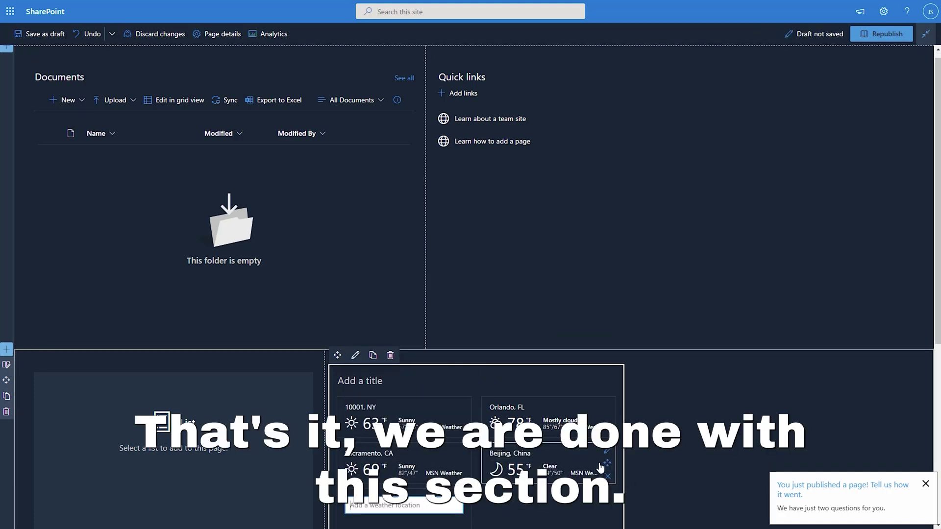
{"action": "left_click", "coordinate": [877, 33]}
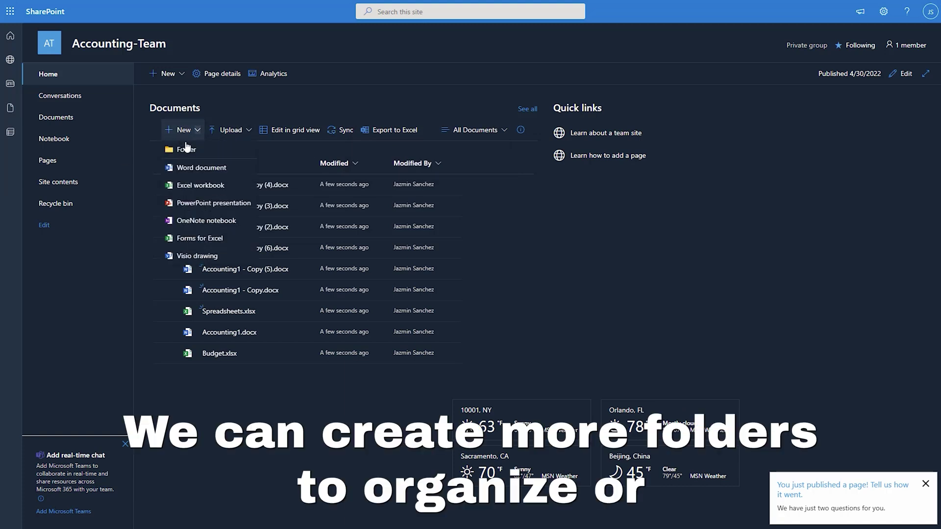
Start creating a new folder in the Documents library
{"action": "left_click", "coordinate": [186, 145]}
Name the new folder 2021 and open the full Documents library
{"action": "type", "text": "2021"}
{"action": "key", "text": "Return"}
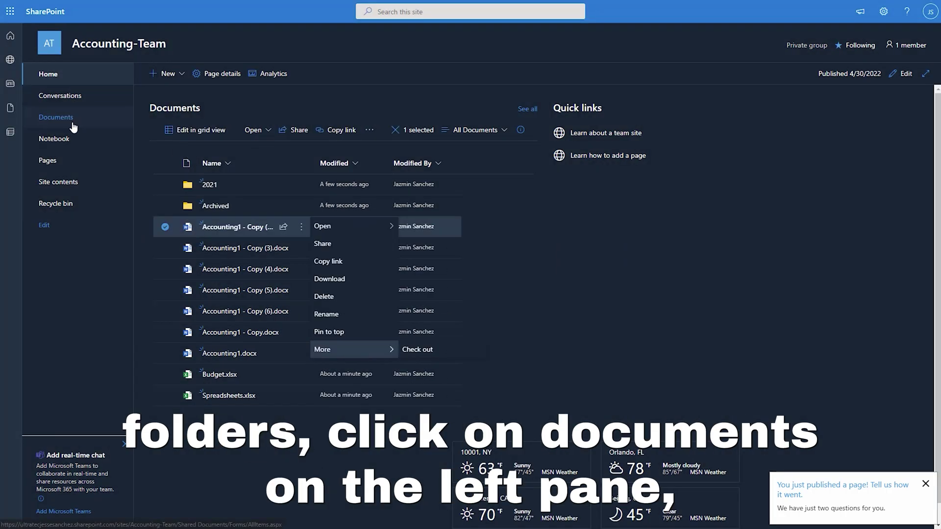
{"action": "left_click", "coordinate": [74, 125]}
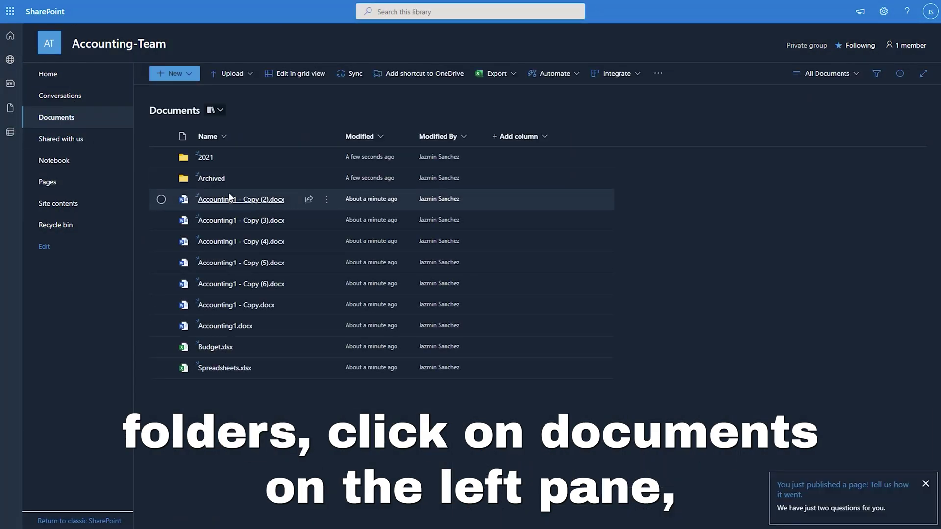
Move Accounting1 - Copy (2).docx into the 2021 folder, then return home
{"action": "left_click", "coordinate": [161, 199]}
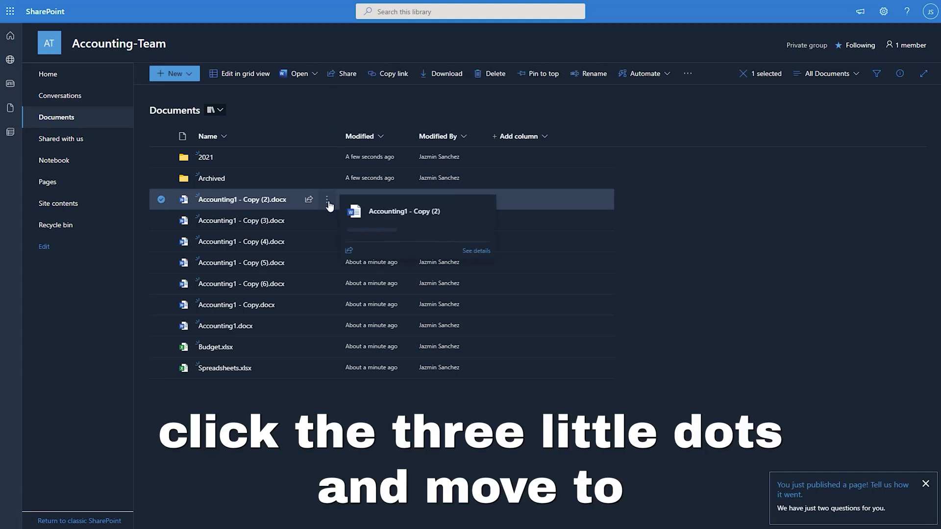
{"action": "left_click", "coordinate": [327, 201]}
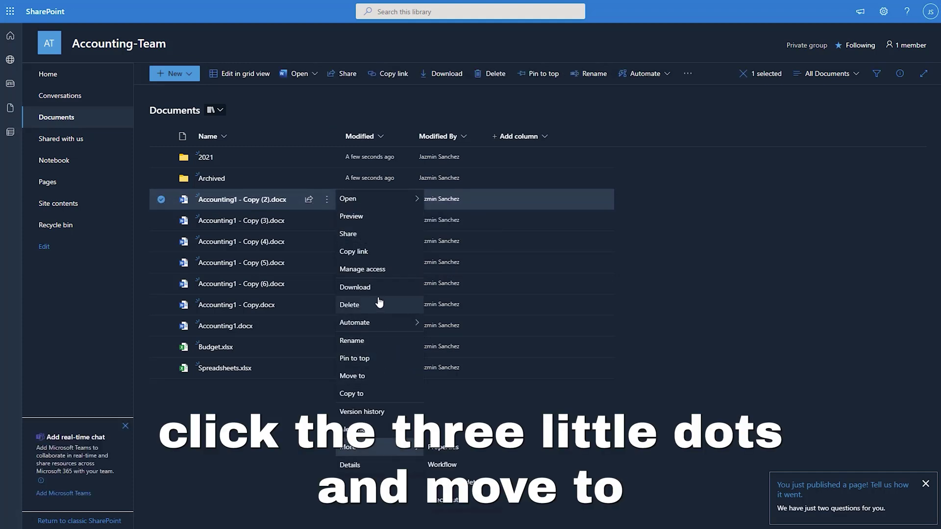
{"action": "left_click", "coordinate": [381, 381]}
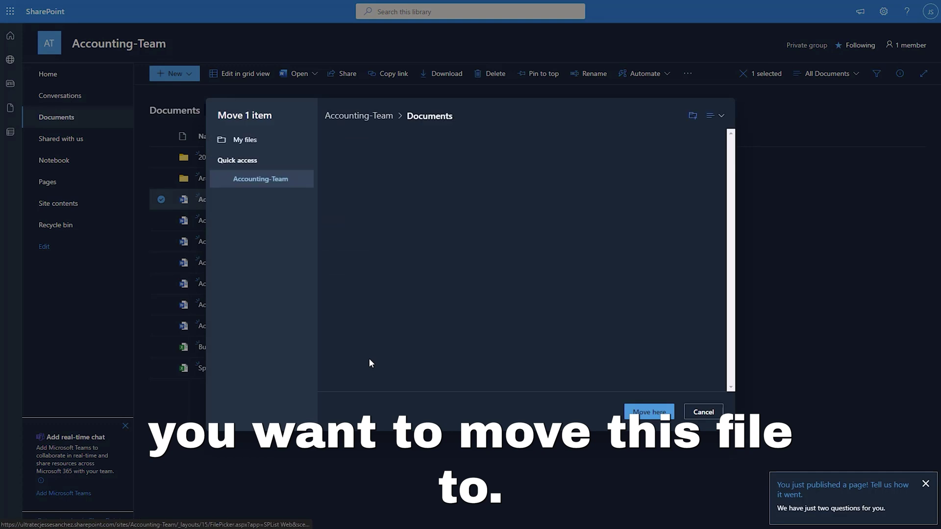
{"action": "left_click", "coordinate": [357, 169]}
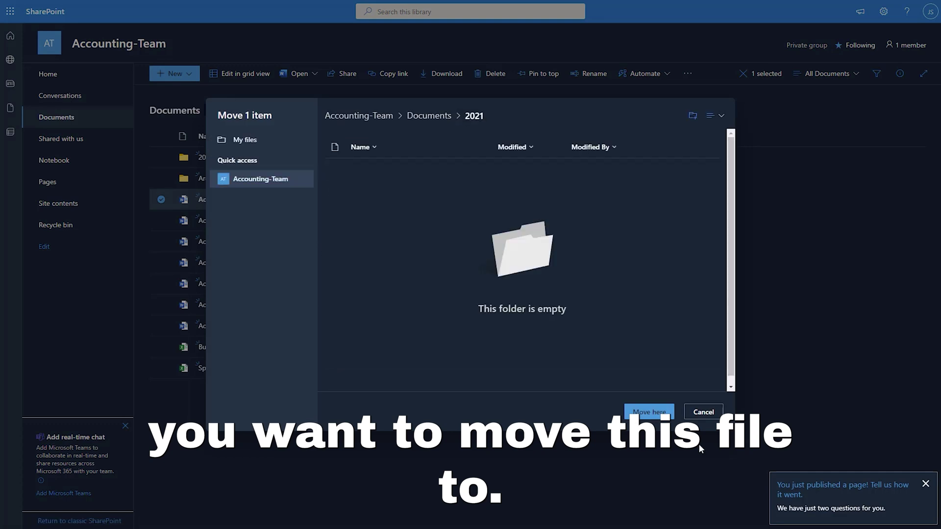
{"action": "left_click", "coordinate": [640, 414]}
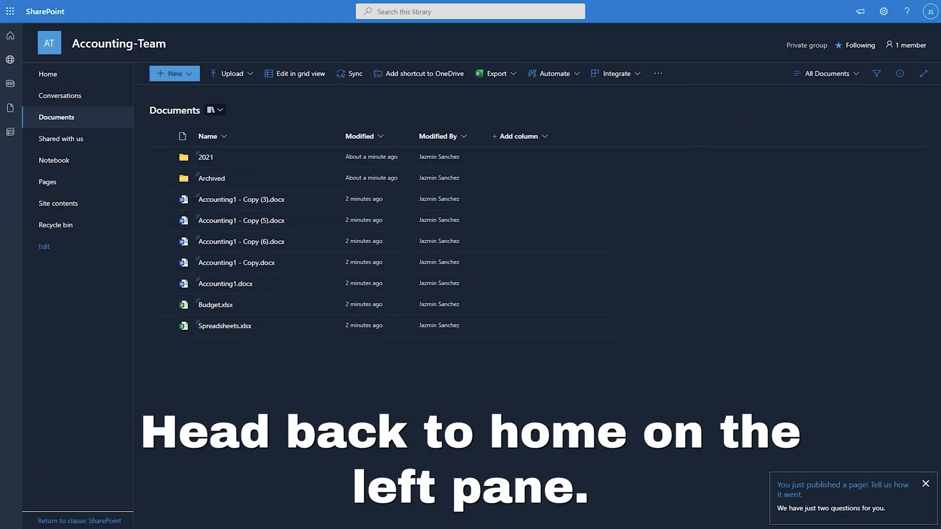
{"action": "left_click", "coordinate": [57, 75]}
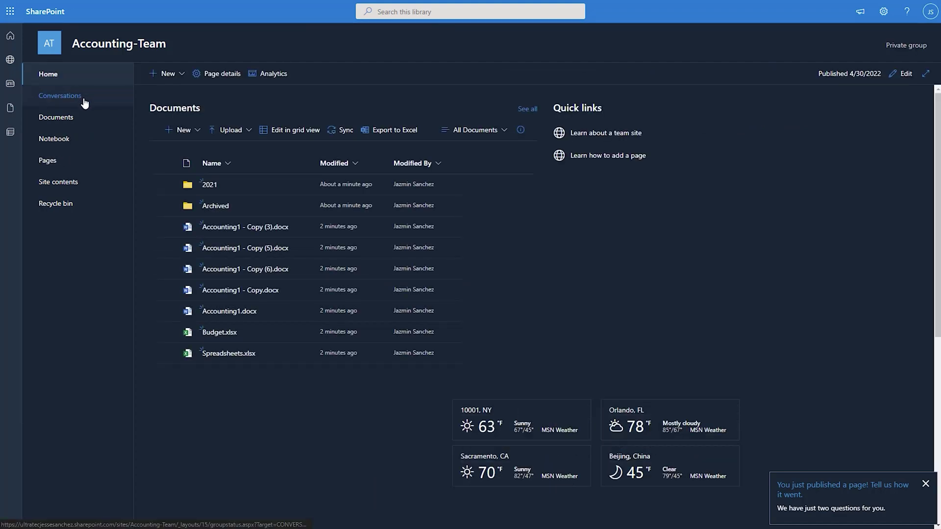
Pin Budget.xlsx, then Spreadsheets.xlsx via its ⋮ menu, to the top of Documents
{"action": "left_click", "coordinate": [165, 333]}
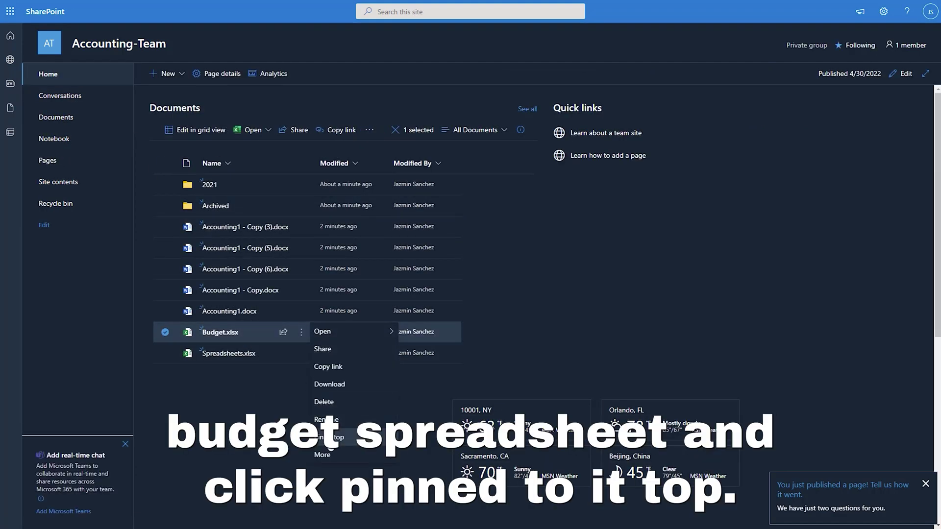
{"action": "left_click", "coordinate": [330, 439]}
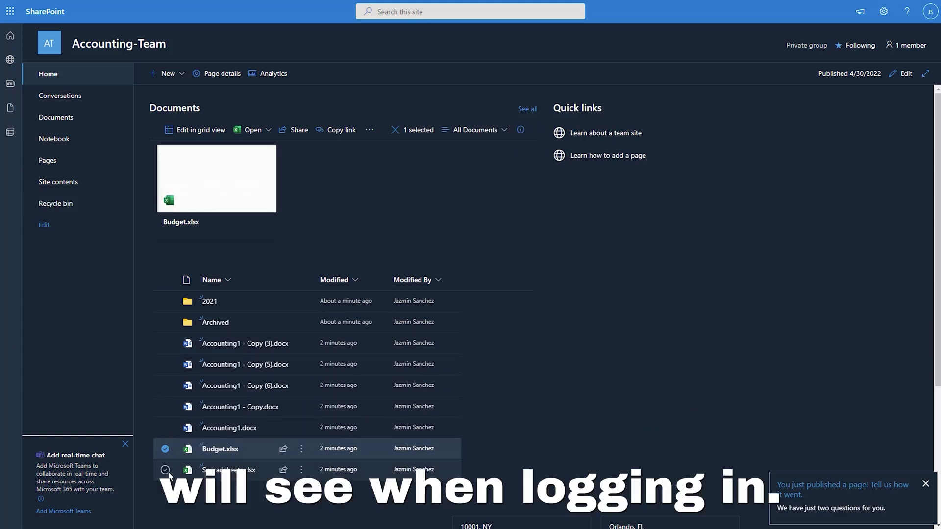
{"action": "left_click", "coordinate": [206, 473]}
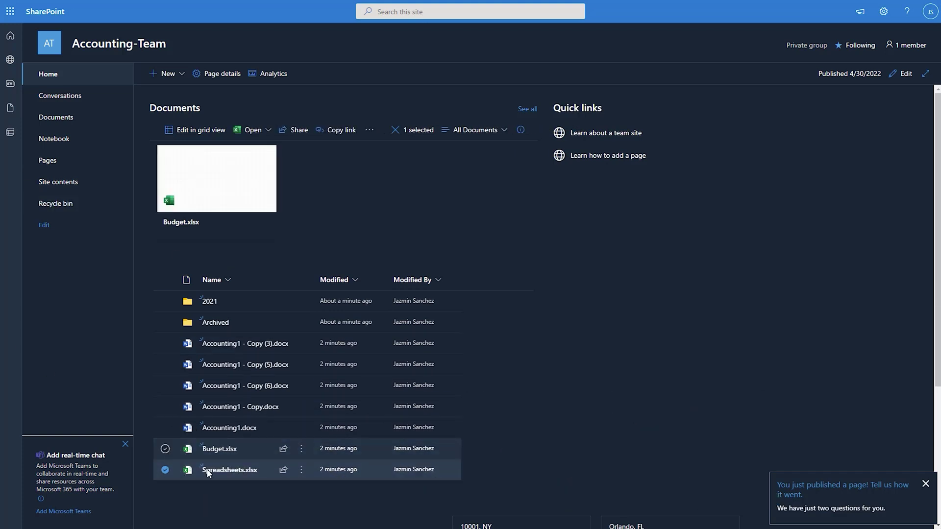
{"action": "left_click", "coordinate": [302, 471]}
{"action": "left_click", "coordinate": [335, 499]}
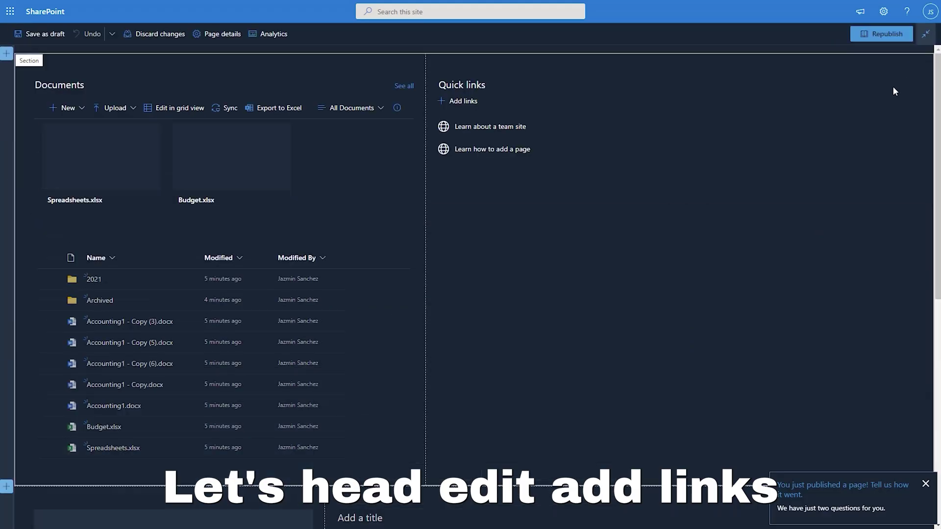
In edit mode, add a Quick link from the Verizon Wireless Portal web address
{"action": "left_click", "coordinate": [454, 102]}
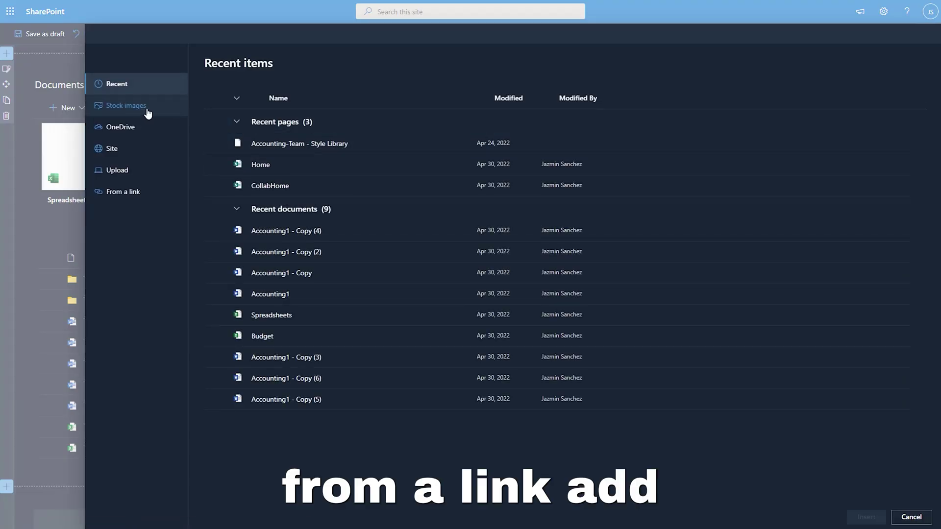
{"action": "left_click", "coordinate": [116, 192]}
{"action": "type", "text": "https://verizonwireless.com"}
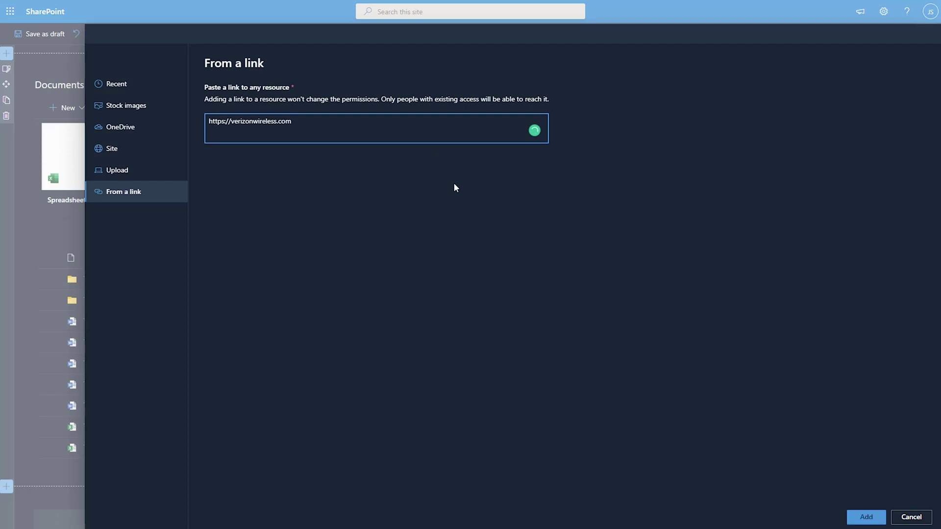
{"action": "left_click", "coordinate": [865, 517]}
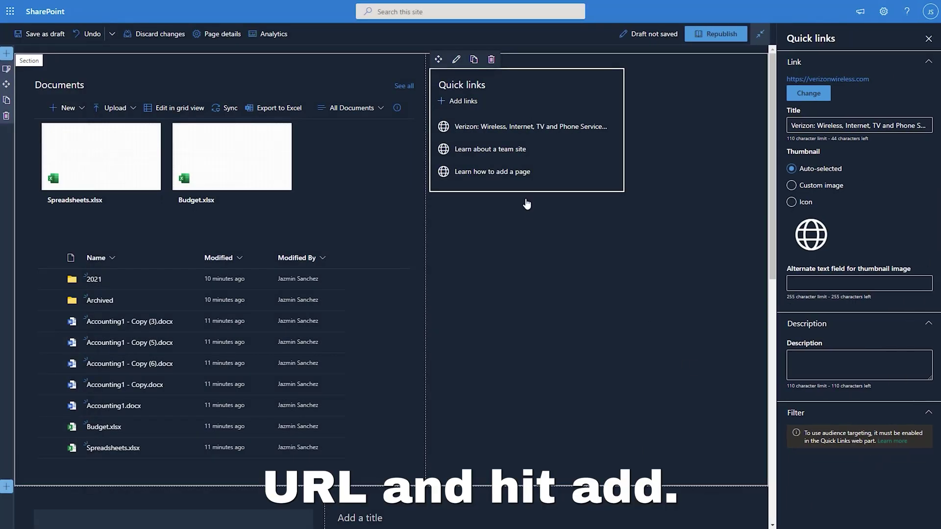
Give the Verizon link a phone icon thumbnail and republish the home page
{"action": "left_click", "coordinate": [808, 203]}
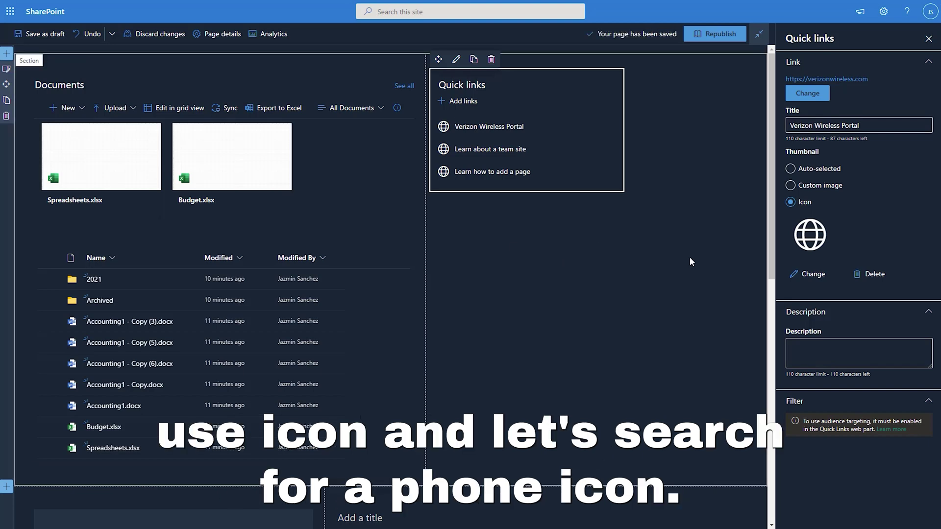
{"action": "left_click", "coordinate": [810, 275]}
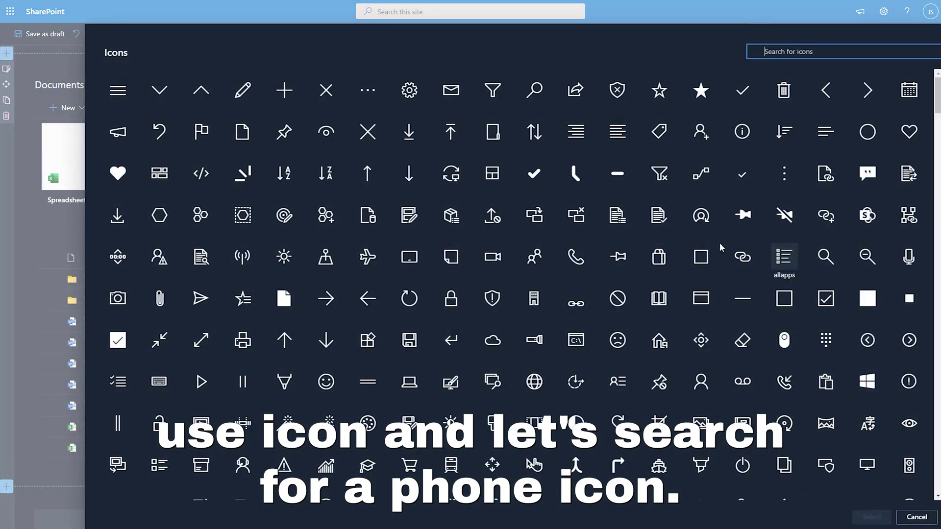
{"action": "type", "text": "phone"}
{"action": "left_click", "coordinate": [160, 91]}
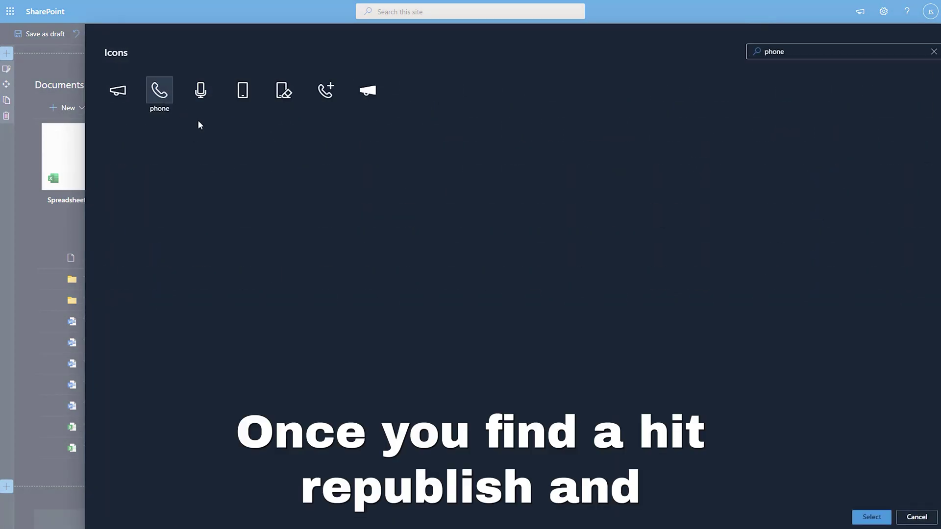
{"action": "left_click", "coordinate": [870, 518]}
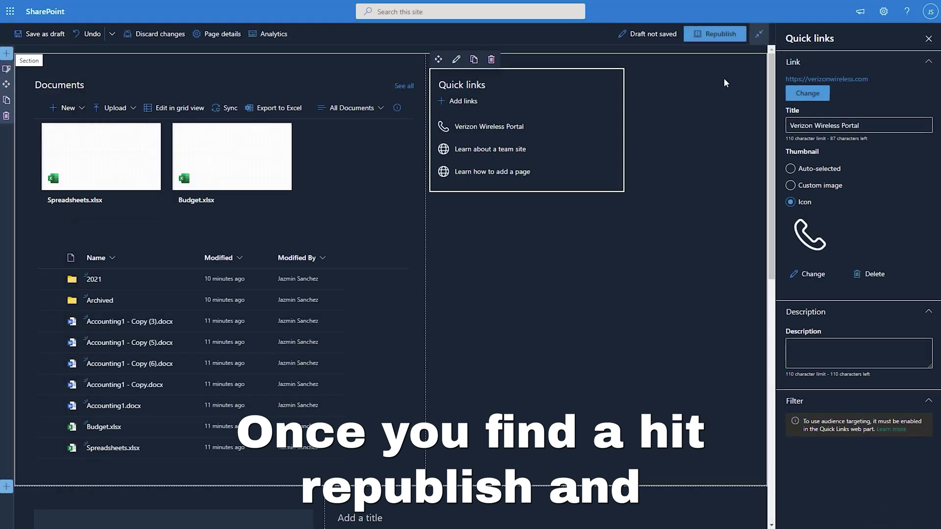
{"action": "left_click", "coordinate": [713, 36]}
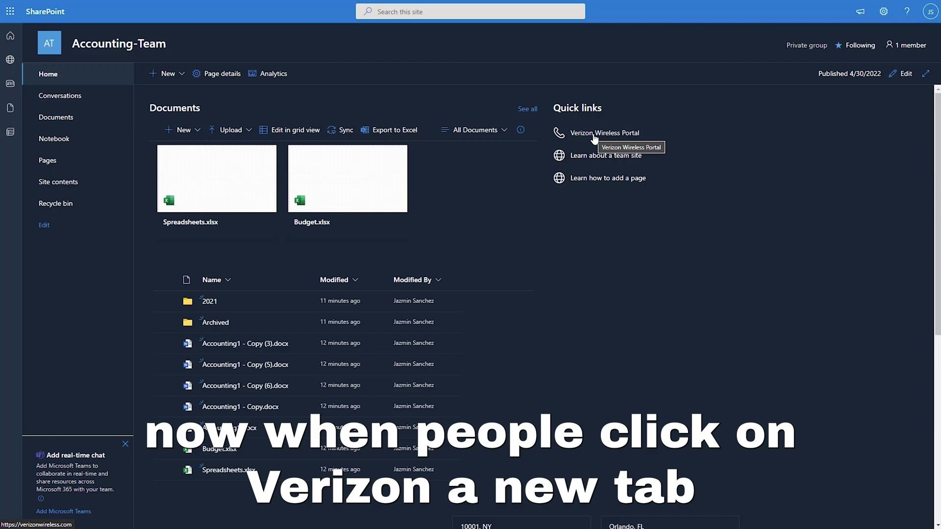
Test the Verizon link, then delete the 'Learn about a team site' and 'Learn how to add a page' links
{"action": "left_click", "coordinate": [594, 139]}
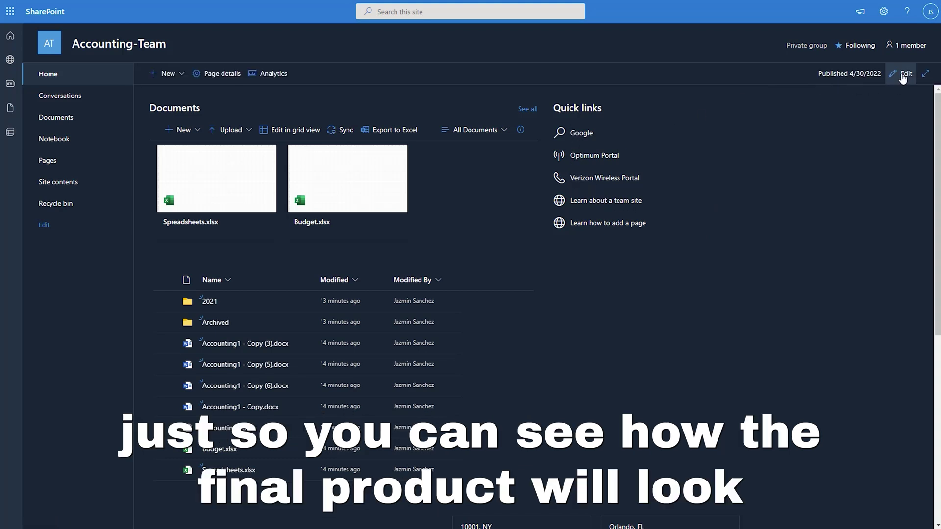
{"action": "left_click", "coordinate": [903, 74]}
{"action": "left_click", "coordinate": [484, 194]}
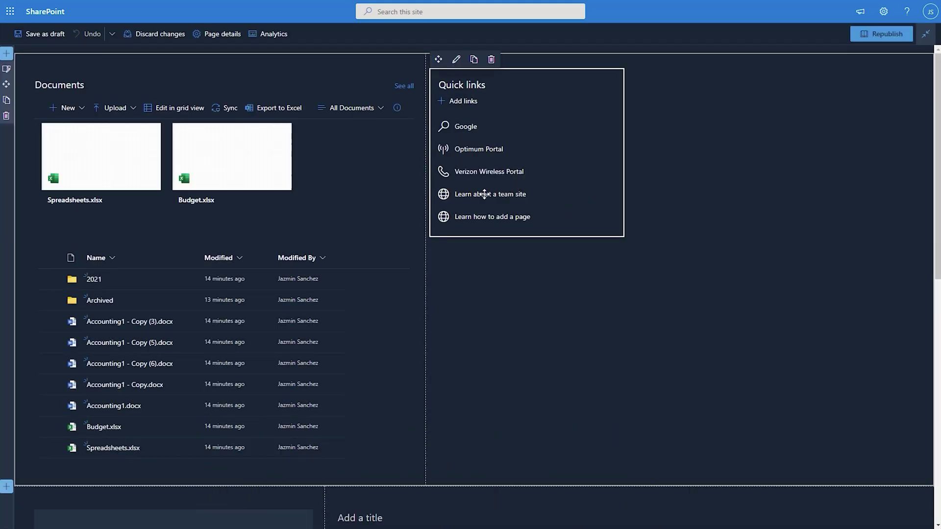
{"action": "mouse_move", "coordinate": [491, 187]}
{"action": "left_click", "coordinate": [603, 194]}
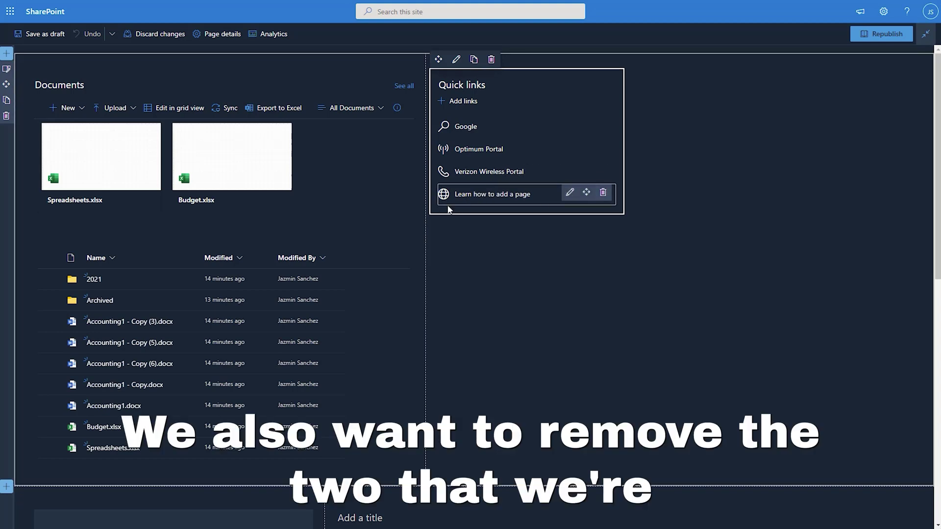
{"action": "left_click", "coordinate": [604, 193]}
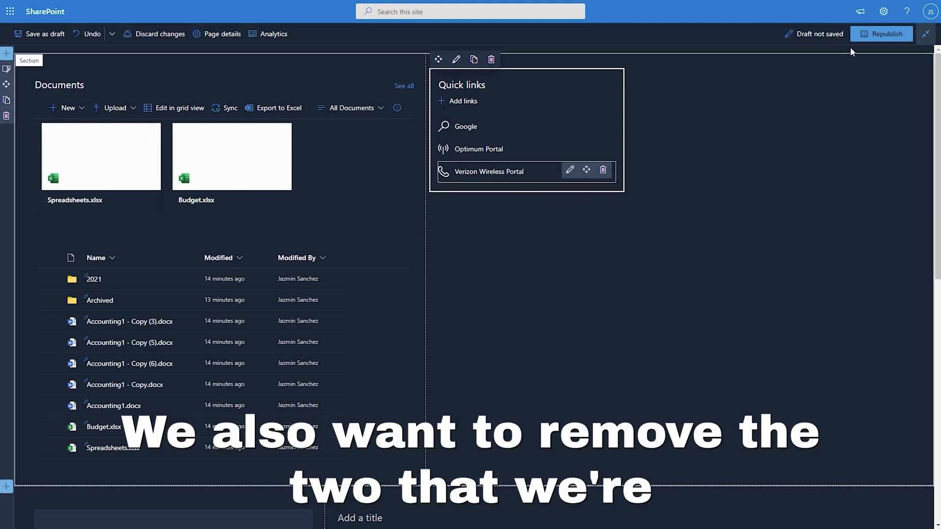
Republish the page with the trimmed links and scroll down the published home page
{"action": "left_click", "coordinate": [857, 35]}
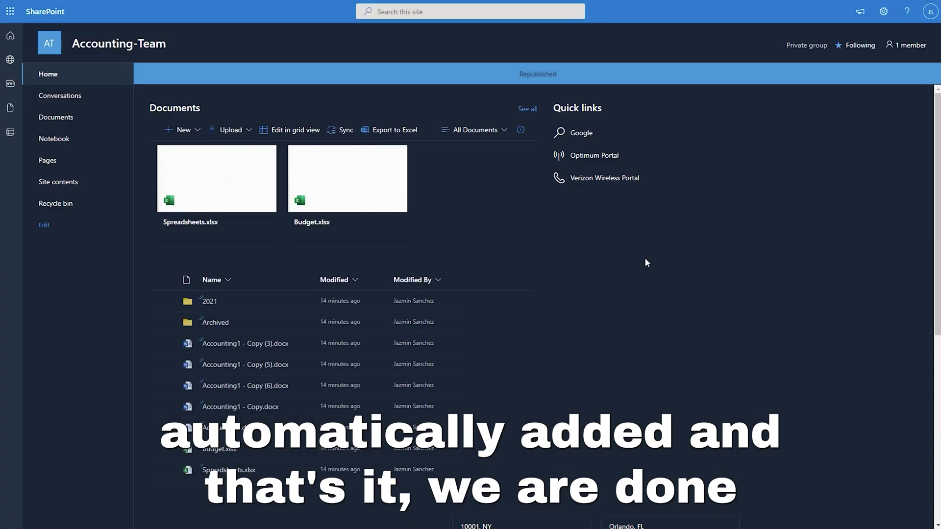
{"action": "scroll", "coordinate": [501, 114], "scroll_direction": "down", "scroll_amount": 2}
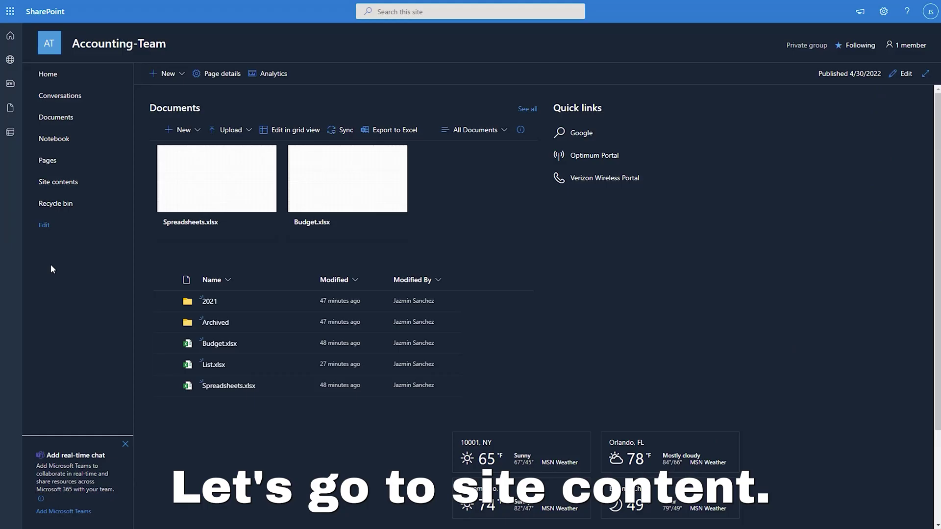
From Site contents, start a new list based on the Work progress tracker template
{"action": "left_click", "coordinate": [61, 190]}
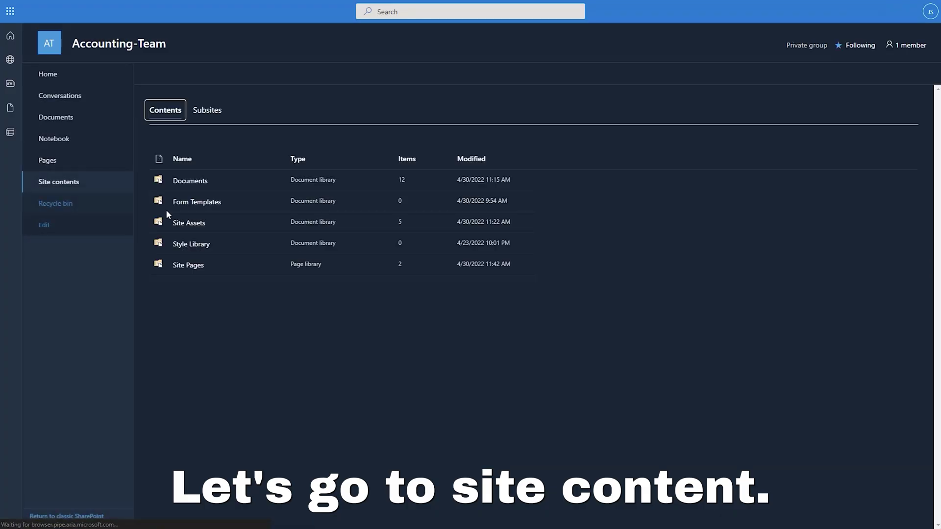
{"action": "left_click", "coordinate": [168, 74]}
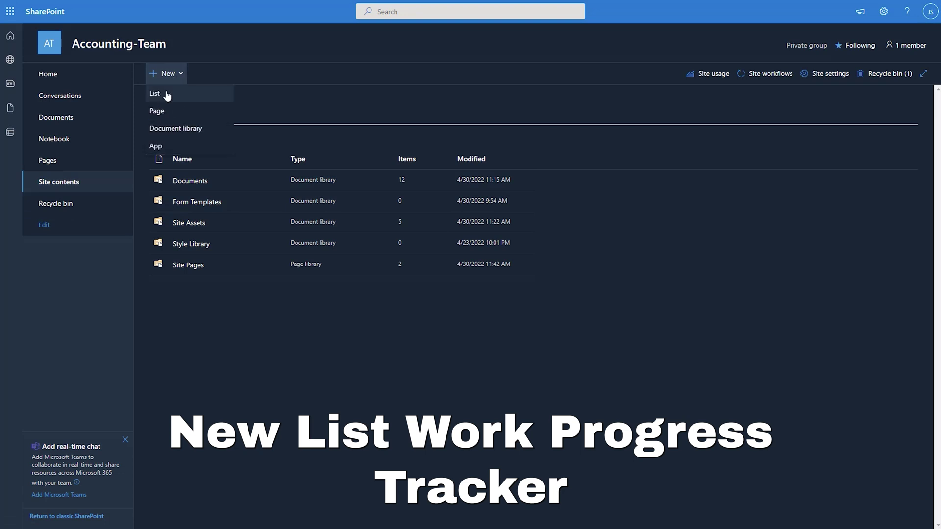
{"action": "left_click", "coordinate": [162, 91]}
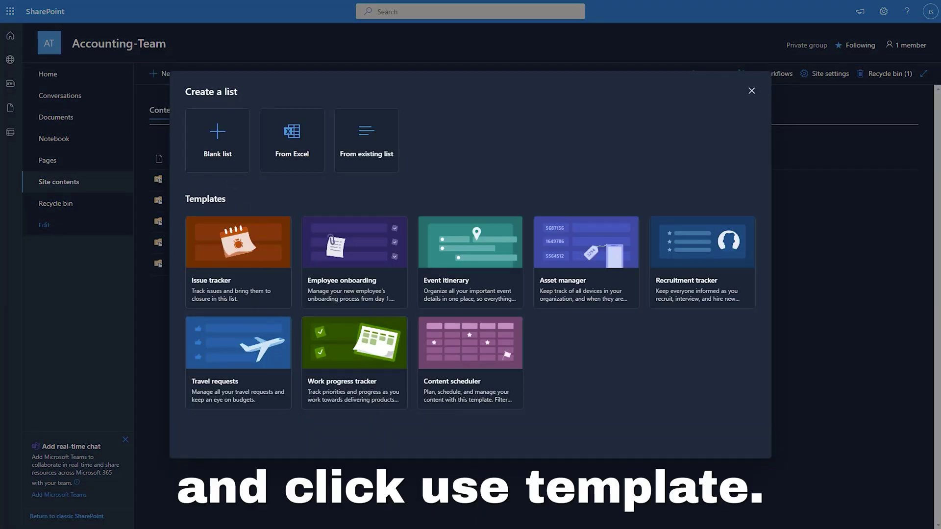
{"action": "left_click", "coordinate": [371, 359]}
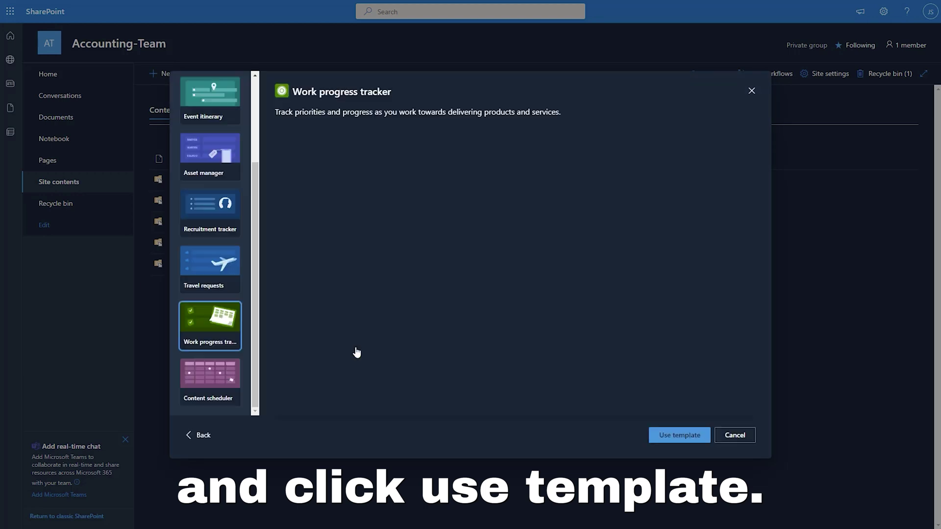
{"action": "left_click", "coordinate": [670, 436]}
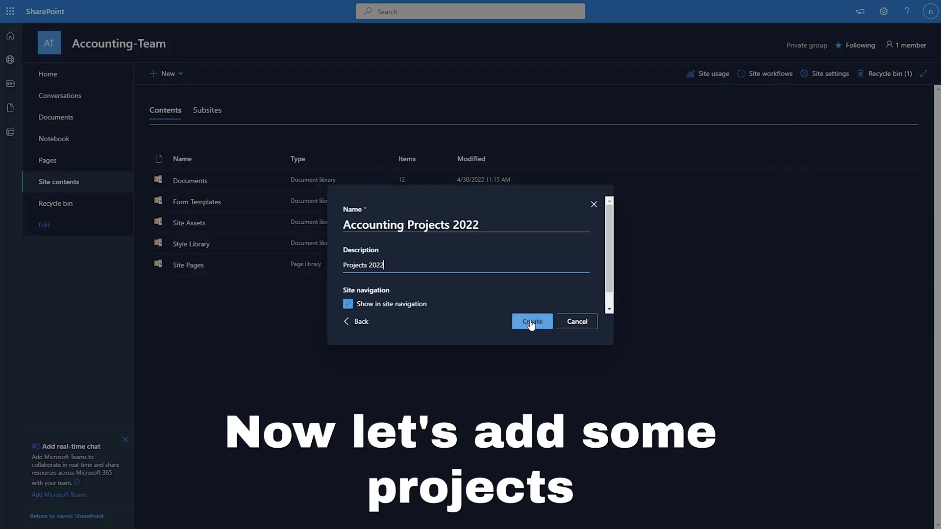
Add a 'Project 1' item with category Design and priority High
{"action": "left_click", "coordinate": [169, 73]}
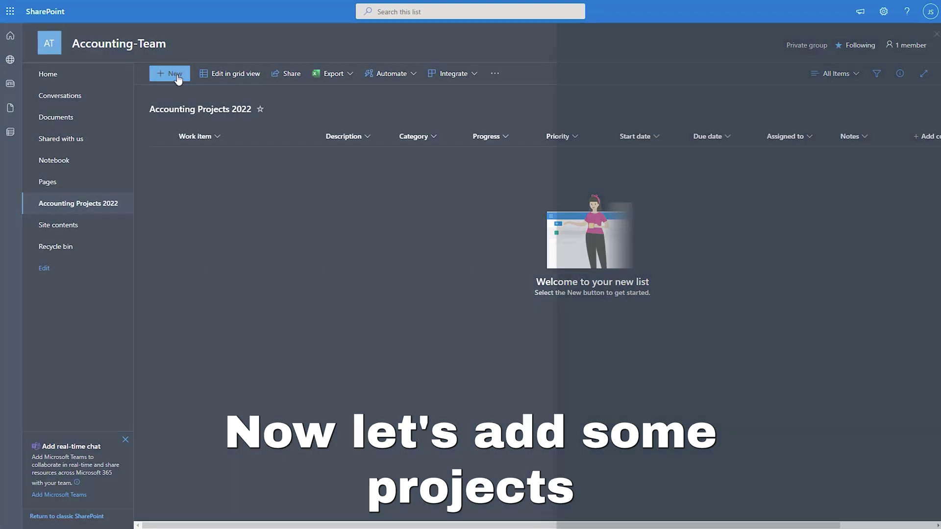
{"action": "type", "text": "Project 1"}
{"action": "key", "text": "Tab"}
{"action": "type", "text": "P"}
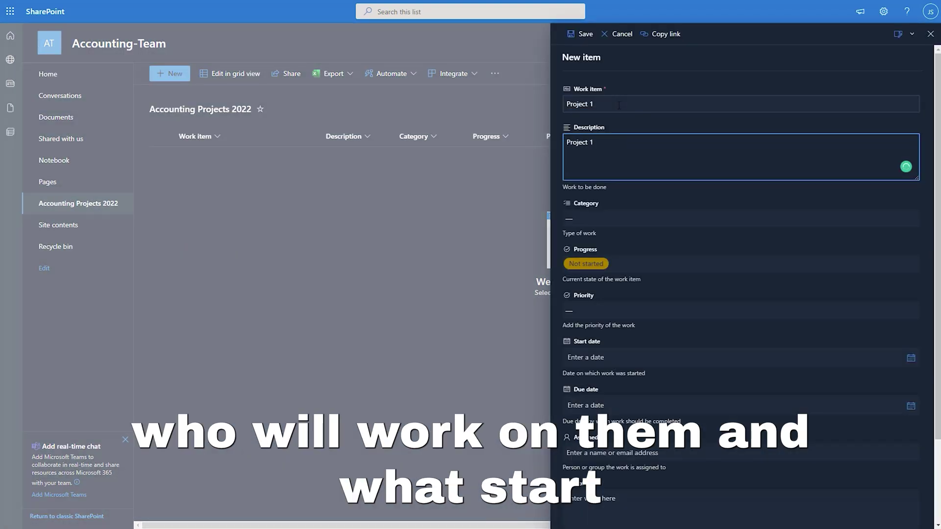
{"action": "left_click", "coordinate": [664, 221]}
{"action": "left_click", "coordinate": [588, 261]}
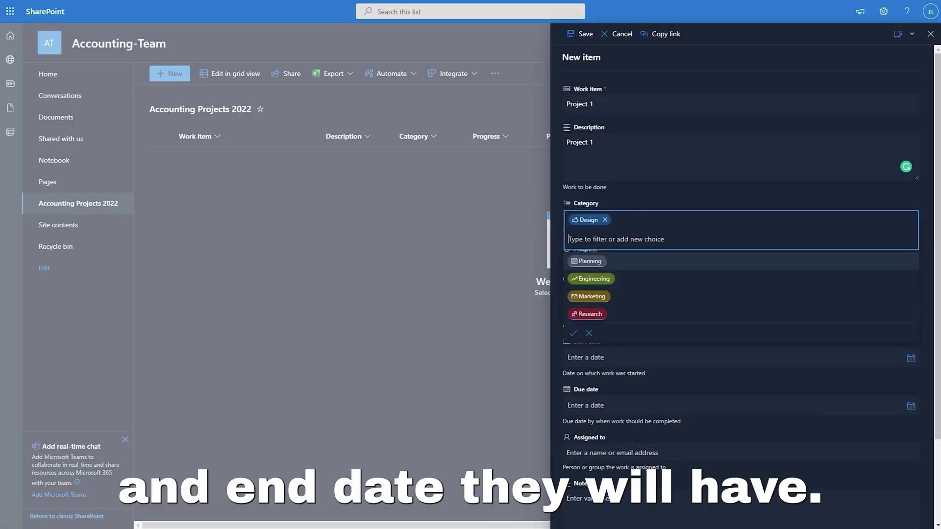
{"action": "scroll", "coordinate": [686, 294], "scroll_direction": "down", "scroll_amount": 2}
{"action": "left_click", "coordinate": [620, 209]}
{"action": "left_click", "coordinate": [620, 255]}
Give Project 1 dates 4/30–5/5/2022, assign the suggested team member, and save it
{"action": "left_click", "coordinate": [620, 256]}
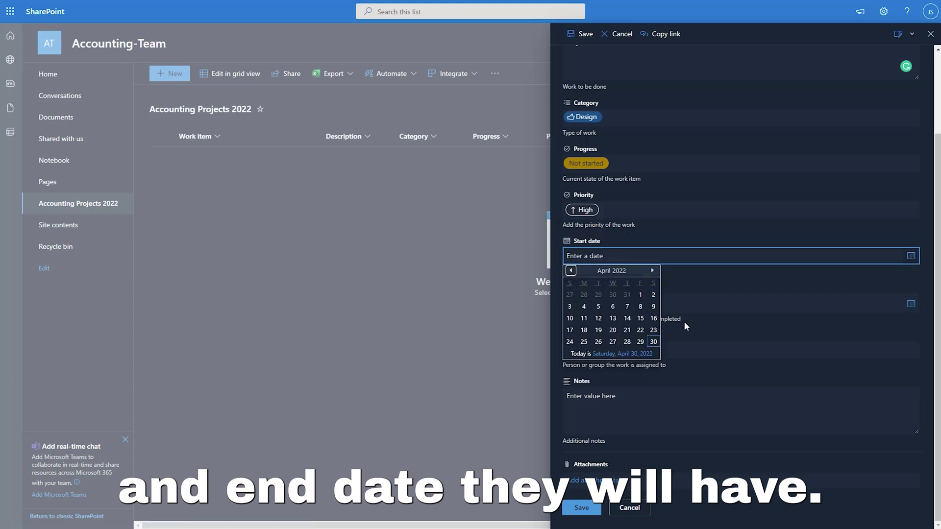
{"action": "left_click", "coordinate": [654, 342]}
{"action": "left_click", "coordinate": [911, 305]}
{"action": "left_click", "coordinate": [652, 318]}
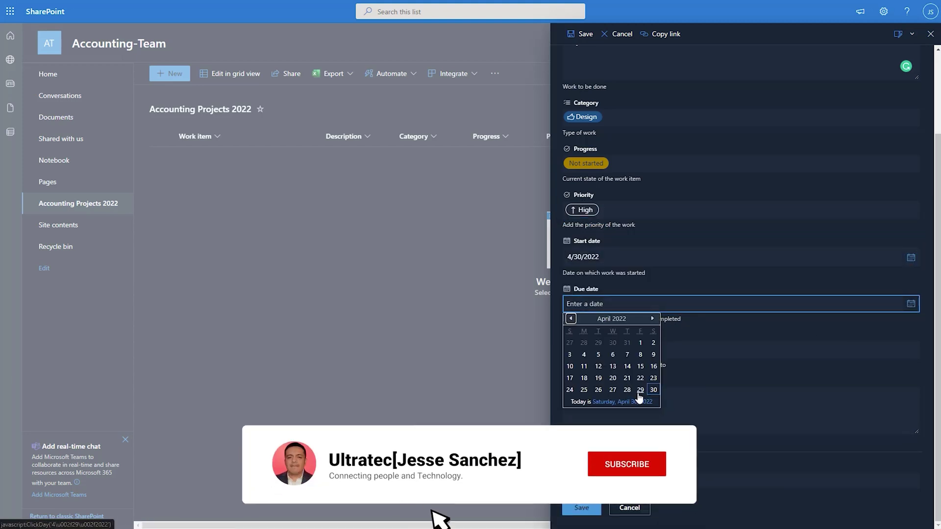
{"action": "left_click", "coordinate": [627, 355]}
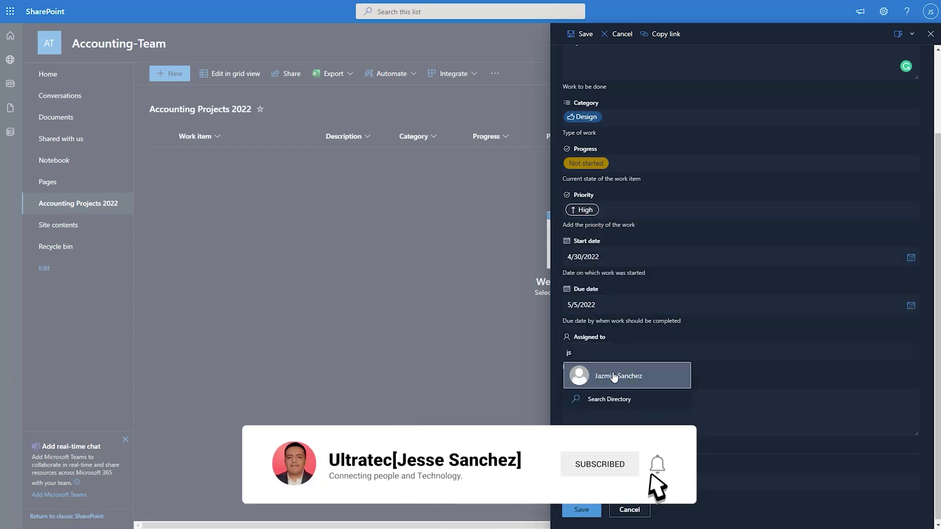
{"action": "left_click", "coordinate": [628, 375]}
{"action": "left_click", "coordinate": [581, 510]}
Add a 'Project 2' item with description Project 2, category Engineering, priority Critical
{"action": "left_click", "coordinate": [170, 74]}
{"action": "type", "text": "Project 2"}
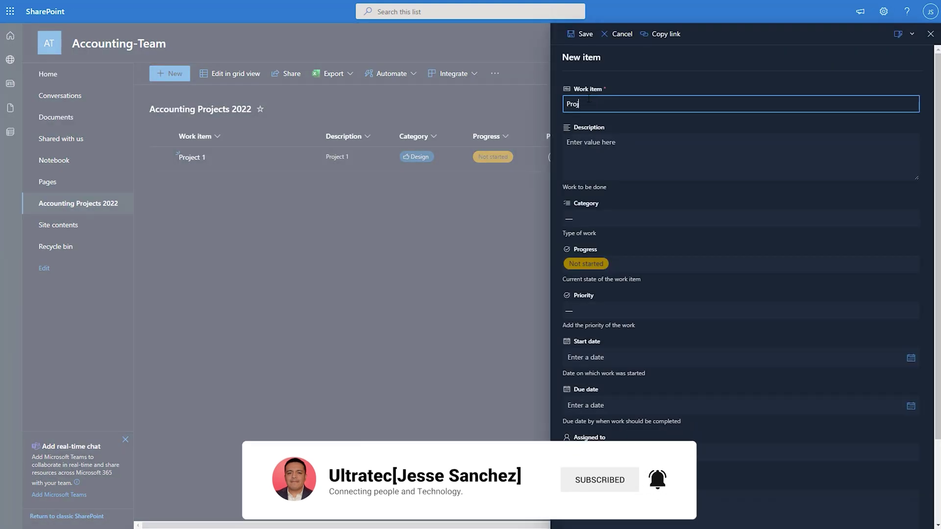
{"action": "key", "text": "Tab"}
{"action": "type", "text": "Project 2"}
{"action": "left_click", "coordinate": [593, 218]}
{"action": "left_click", "coordinate": [594, 278]}
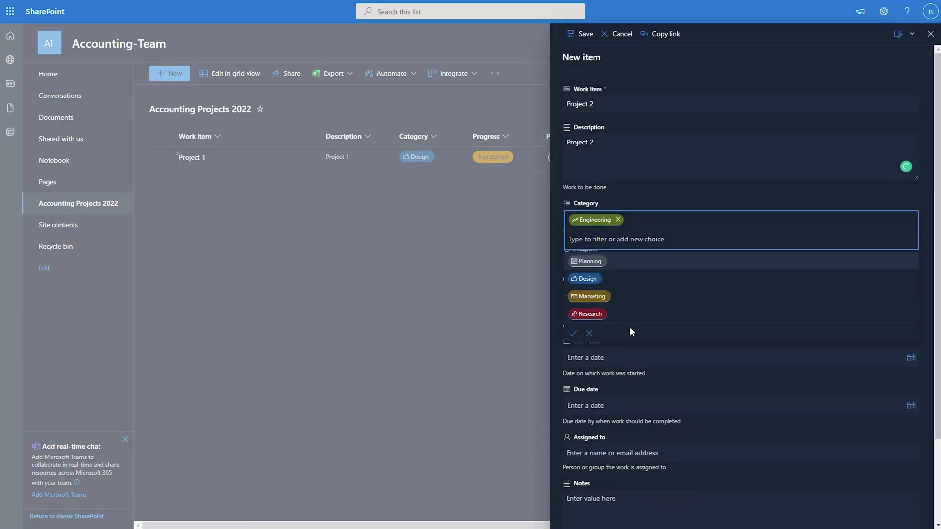
{"action": "left_click", "coordinate": [588, 309]}
{"action": "left_click", "coordinate": [588, 335]}
Give Project 2 dates 5/6–5/27/2022, assign the suggested team member, and save it
{"action": "left_click", "coordinate": [637, 358]}
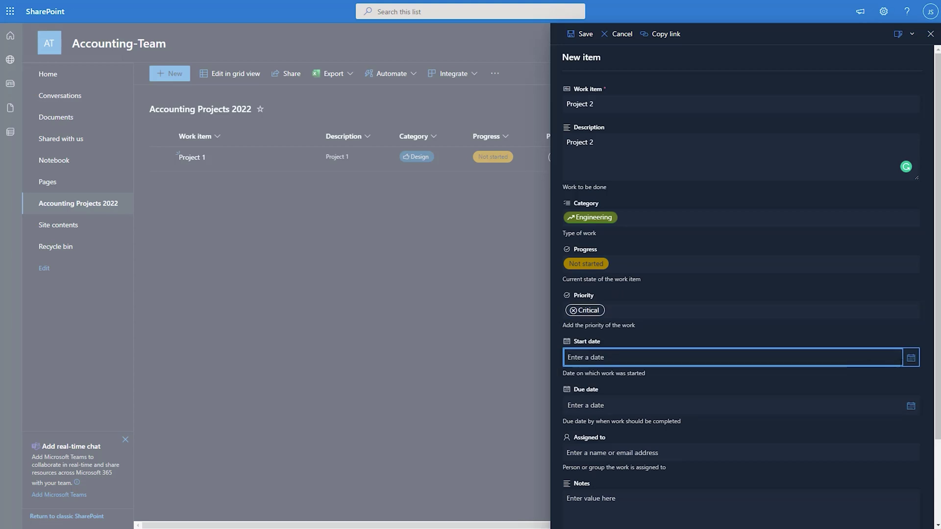
{"action": "left_click", "coordinate": [653, 377]}
{"action": "left_click", "coordinate": [911, 407]}
{"action": "left_click", "coordinate": [653, 426]}
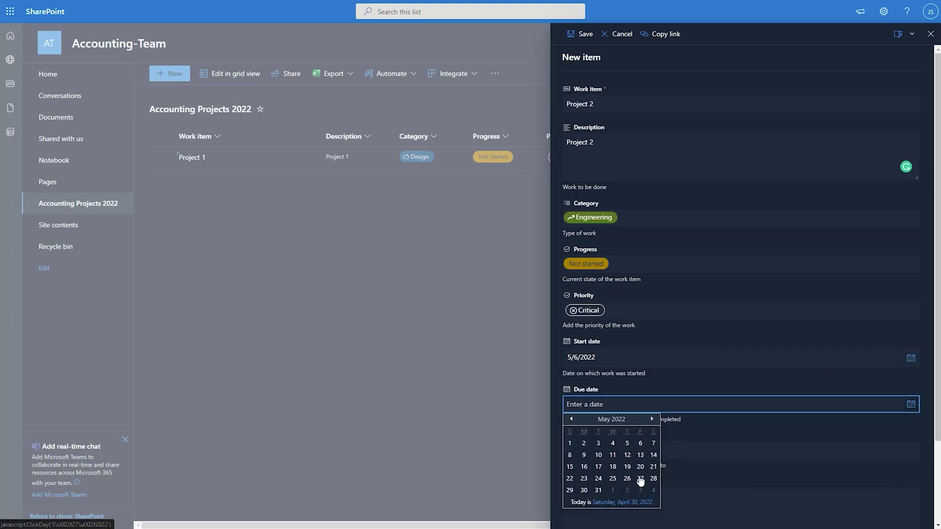
{"action": "left_click", "coordinate": [640, 479]}
{"action": "scroll", "coordinate": [748, 368], "scroll_direction": "down", "scroll_amount": 2}
{"action": "left_click", "coordinate": [638, 351]}
{"action": "left_click", "coordinate": [632, 396]}
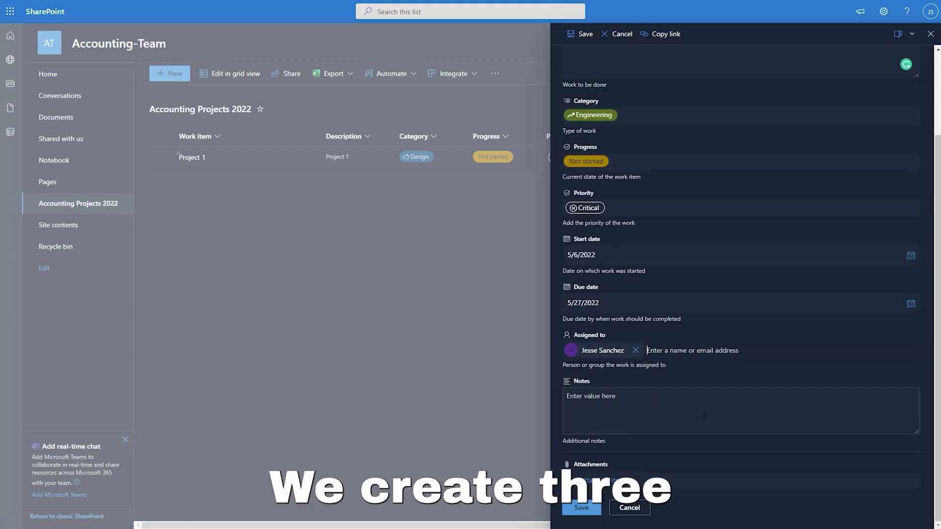
{"action": "left_click", "coordinate": [581, 508]}
{"action": "left_click", "coordinate": [169, 74]}
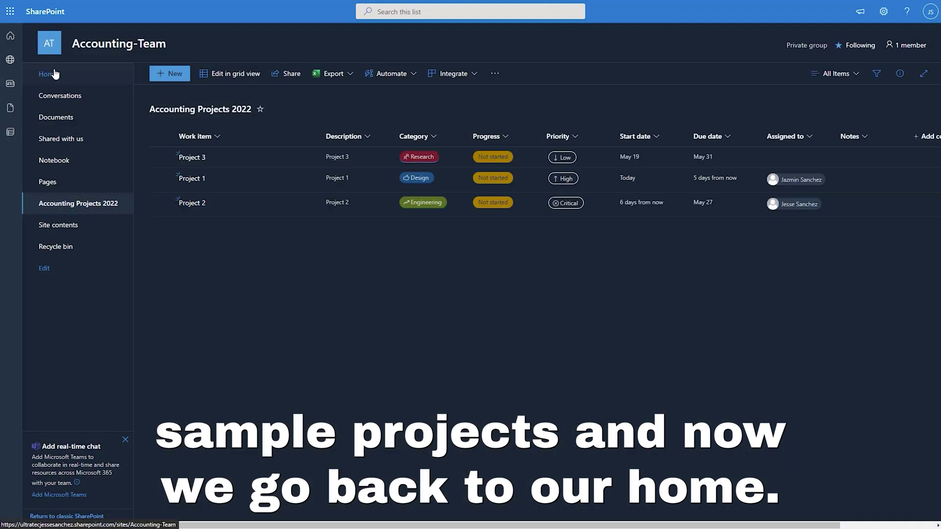
Show Accounting Projects 2022 in the home page's List web part and republish
{"action": "left_click", "coordinate": [56, 73]}
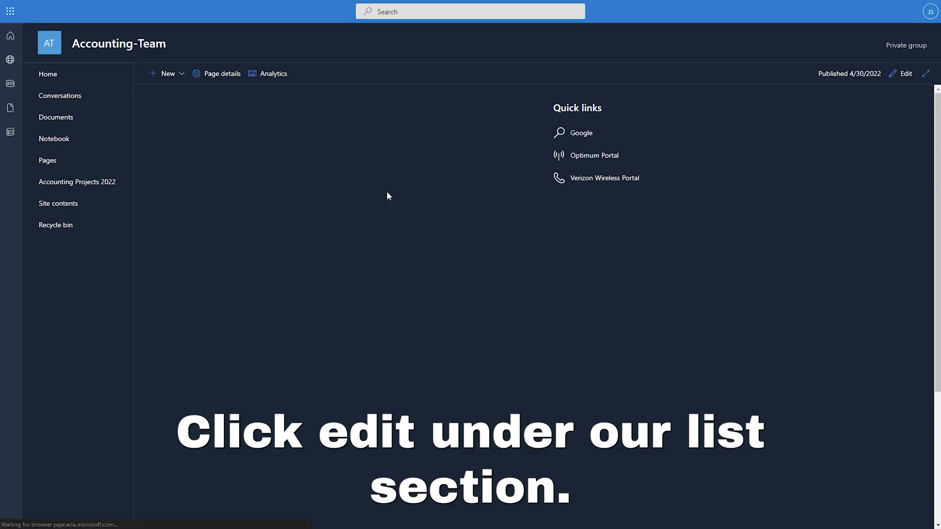
{"action": "left_click", "coordinate": [906, 74]}
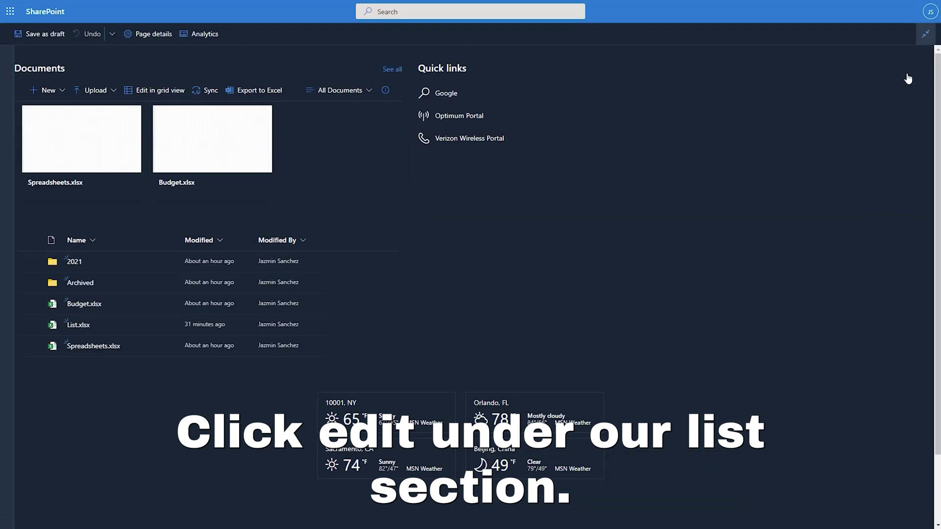
{"action": "scroll", "coordinate": [15, 263], "scroll_direction": "down", "scroll_amount": 3}
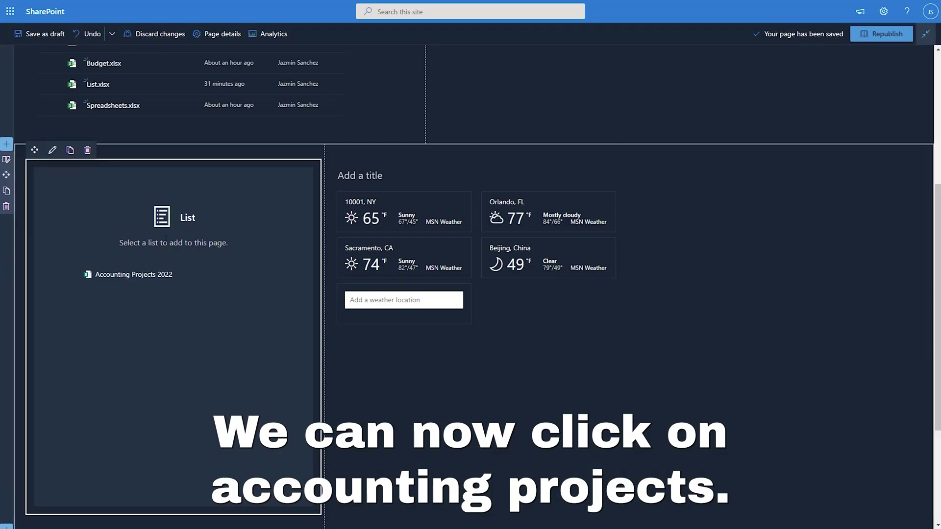
{"action": "left_click", "coordinate": [117, 278]}
{"action": "left_click", "coordinate": [882, 33]}
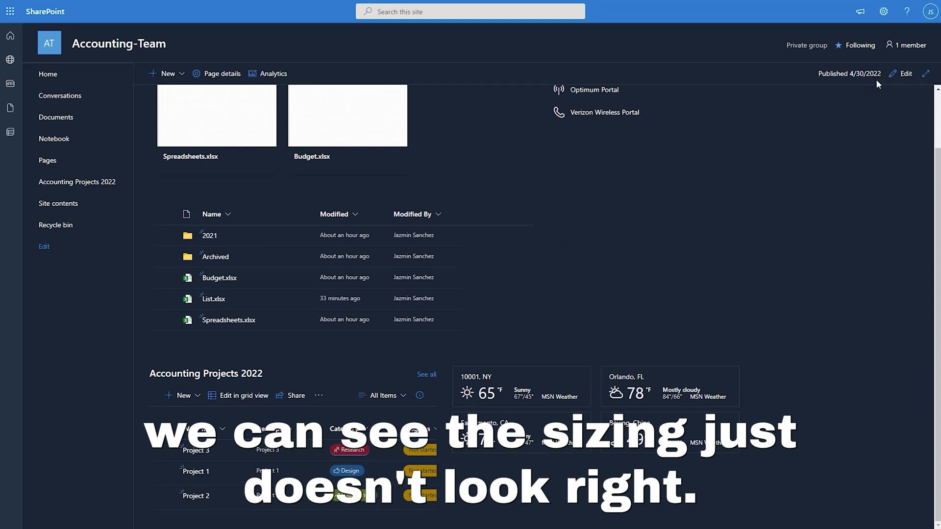
Move weather under Quick links and the project list into the full-width section, deleting the empty section
{"action": "left_click", "coordinate": [905, 75]}
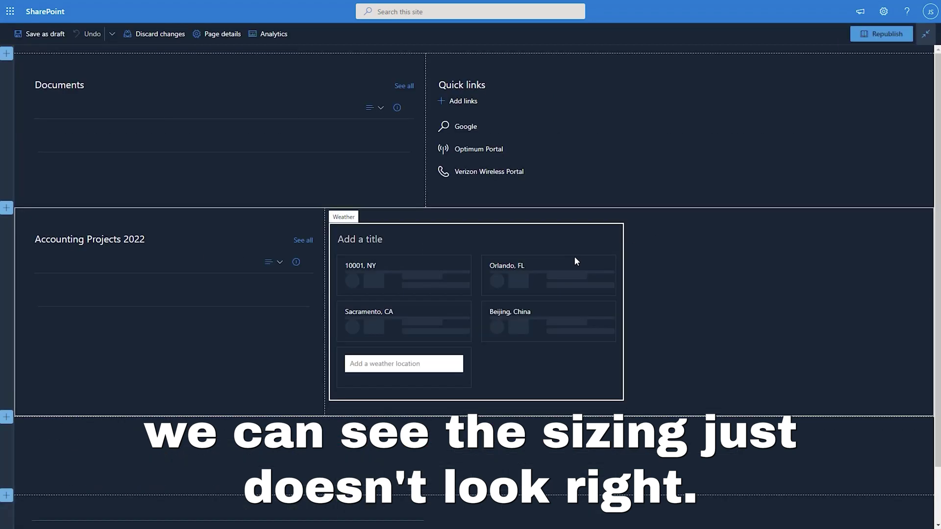
{"action": "left_click", "coordinate": [437, 432]}
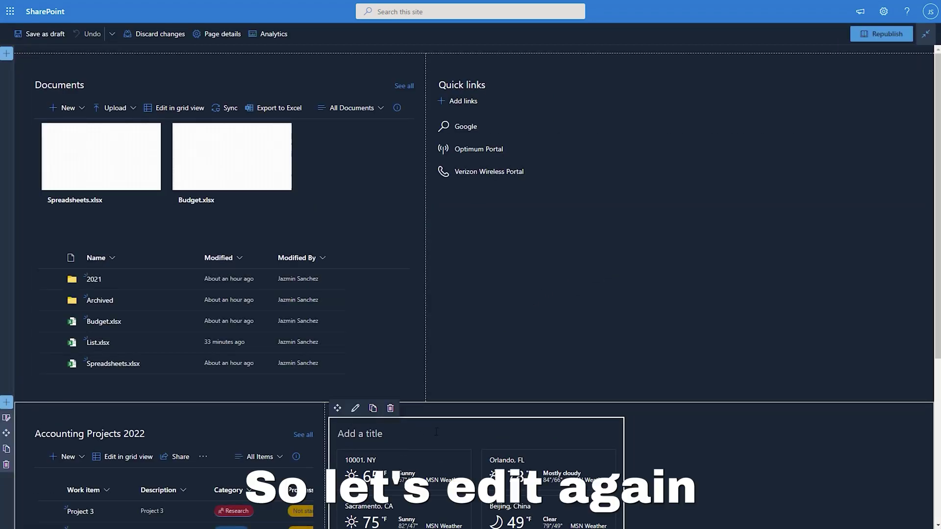
{"action": "left_click_drag", "start_coordinate": [442, 420], "coordinate": [440, 281]}
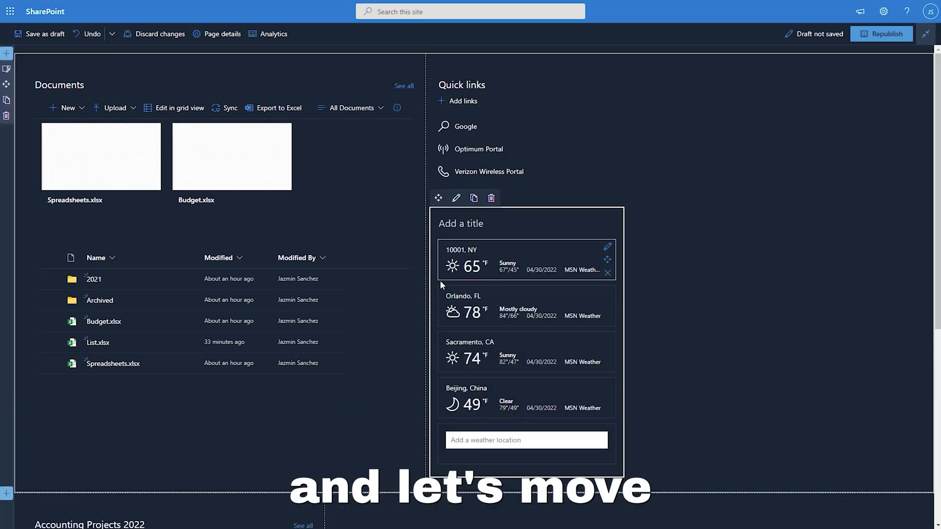
{"action": "scroll", "coordinate": [265, 302], "scroll_direction": "down", "scroll_amount": 3}
{"action": "scroll", "coordinate": [261, 290], "scroll_direction": "down", "scroll_amount": 2}
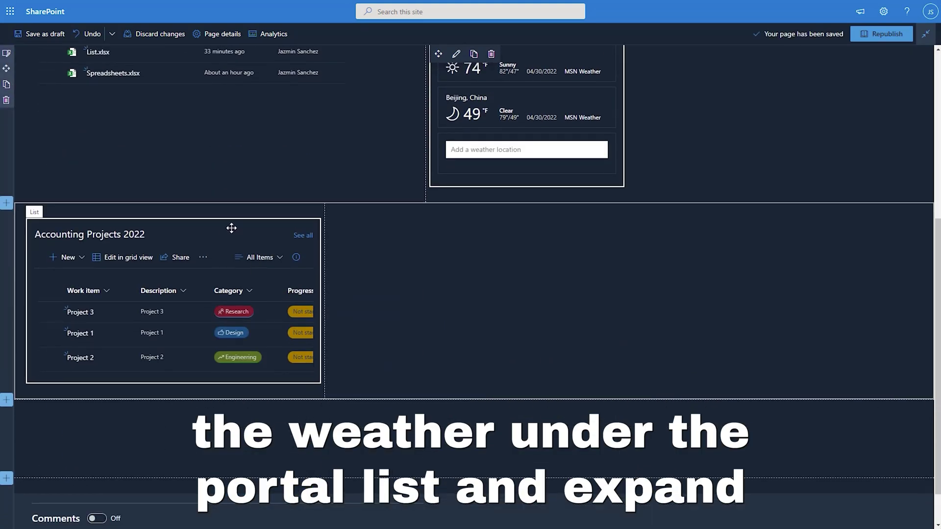
{"action": "left_click_drag", "start_coordinate": [241, 266], "coordinate": [265, 422]}
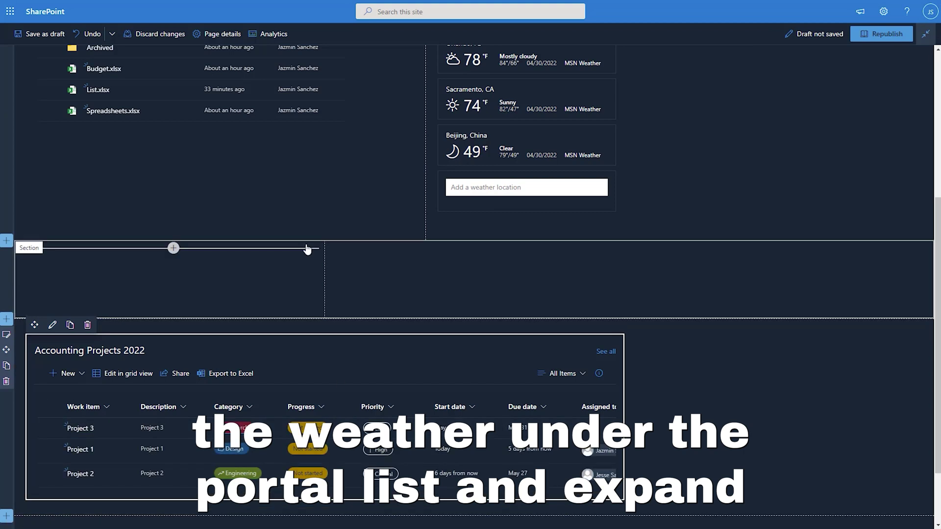
{"action": "left_click", "coordinate": [319, 278]}
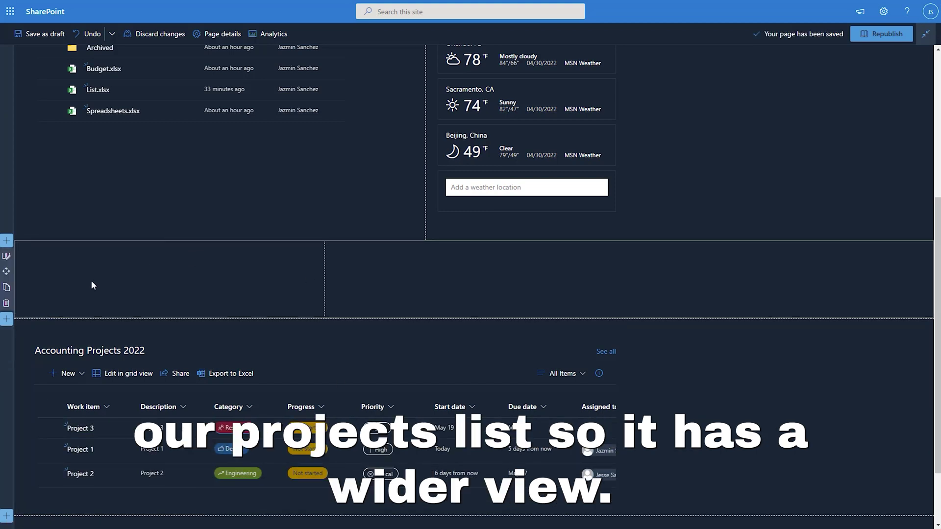
{"action": "left_click", "coordinate": [6, 304]}
{"action": "left_click", "coordinate": [447, 290]}
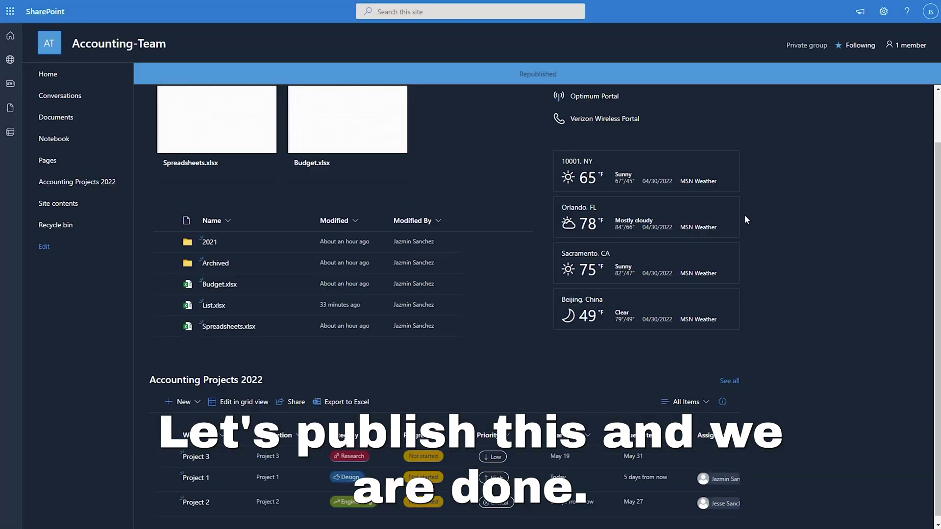
{"action": "scroll", "coordinate": [764, 219], "scroll_direction": "down", "scroll_amount": 1}
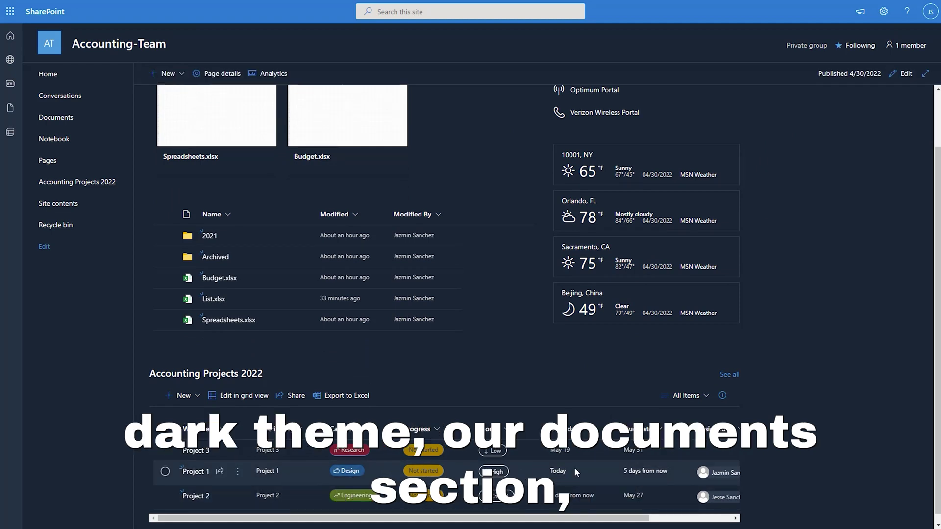
{"action": "scroll", "coordinate": [764, 219], "scroll_direction": "up", "scroll_amount": 1}
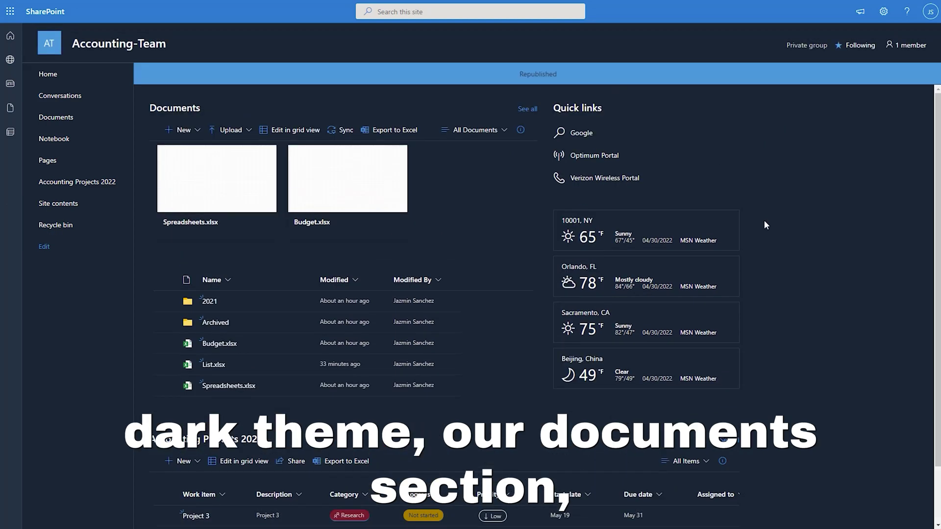
{"action": "scroll", "coordinate": [764, 219], "scroll_direction": "down", "scroll_amount": 1}
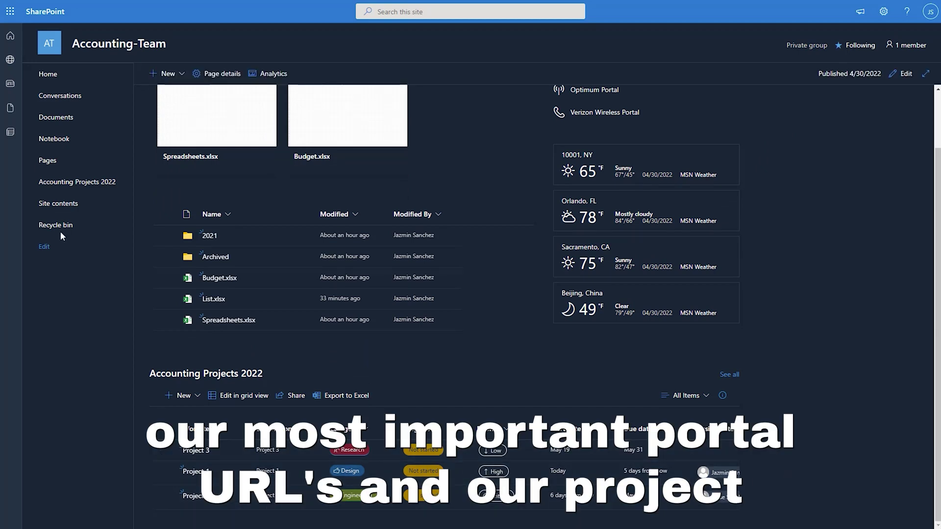
{"action": "scroll", "coordinate": [745, 218], "scroll_direction": "up", "scroll_amount": 1}
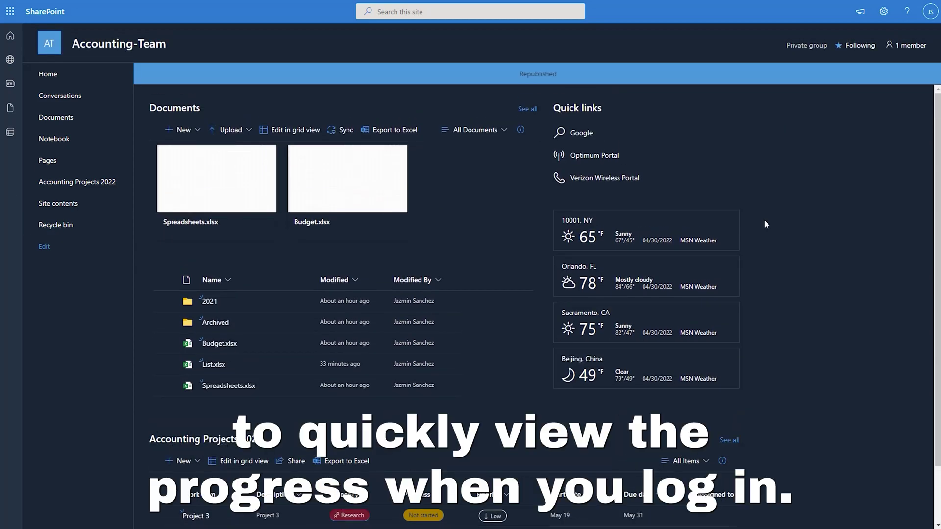
{"action": "scroll", "coordinate": [764, 220], "scroll_direction": "down", "scroll_amount": 1}
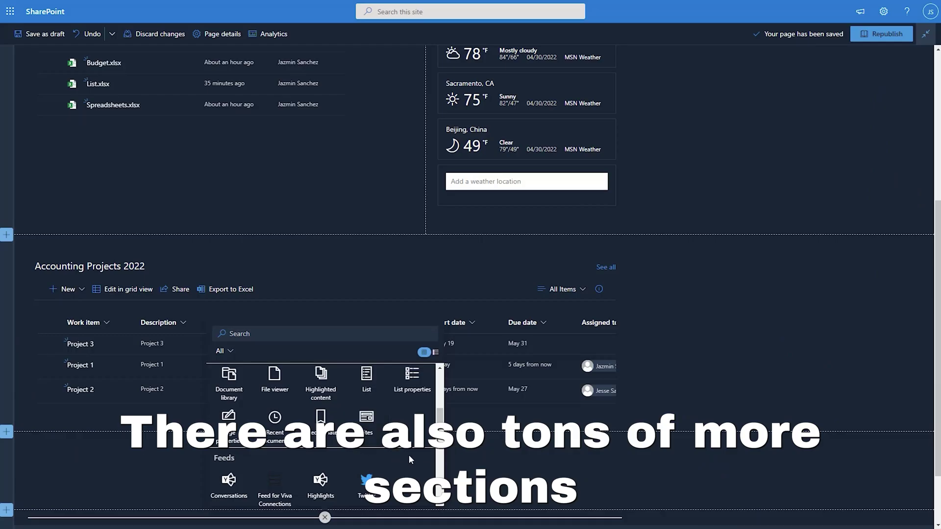
Scroll through the editable home page to review its sections and web parts
{"action": "scroll", "coordinate": [408, 454], "scroll_direction": "down", "scroll_amount": 1}
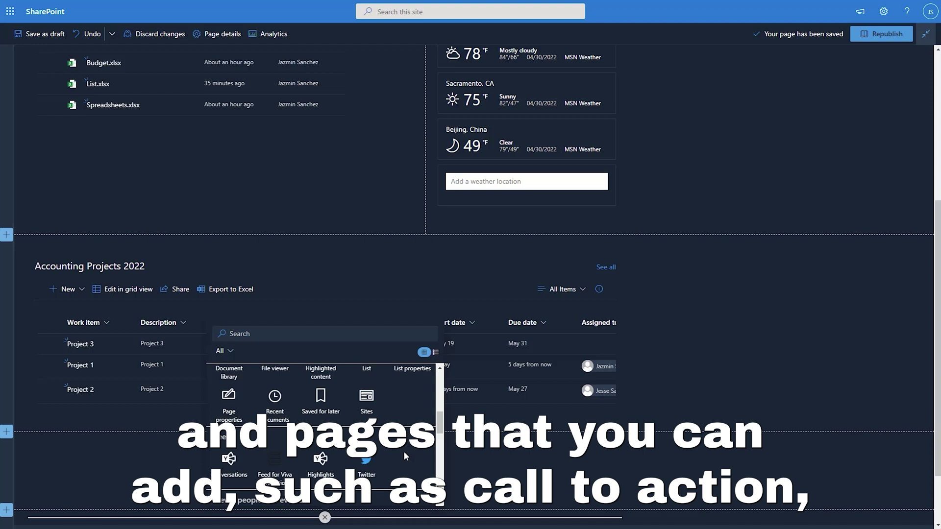
{"action": "scroll", "coordinate": [403, 450], "scroll_direction": "up", "scroll_amount": 1}
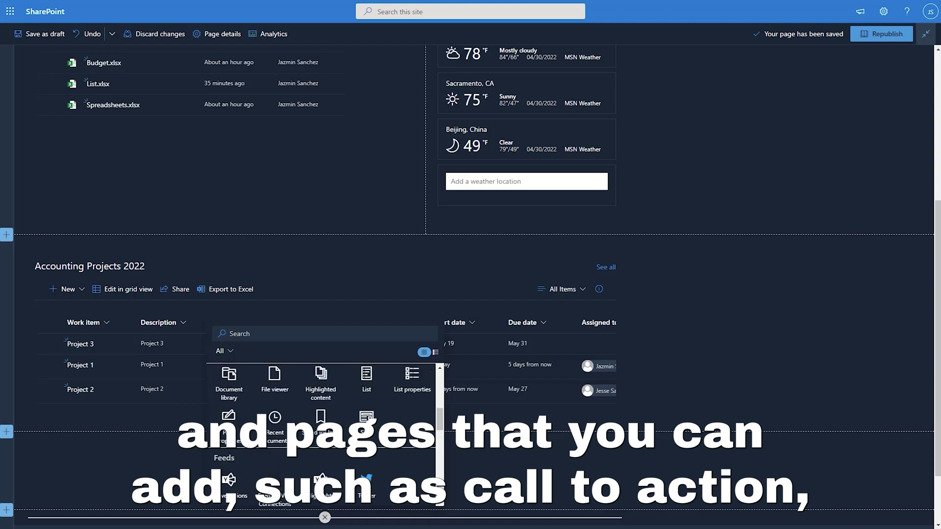
{"action": "scroll", "coordinate": [293, 407], "scroll_direction": "down", "scroll_amount": 10}
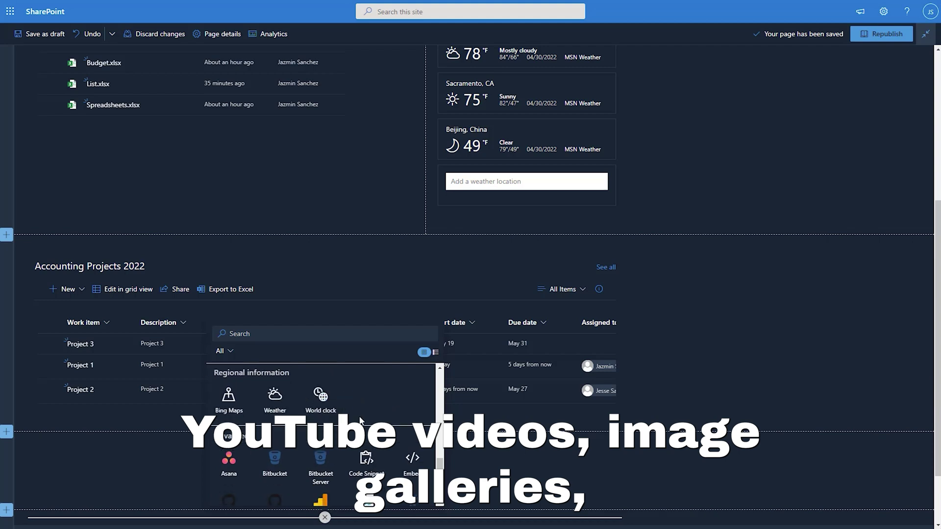
{"action": "scroll", "coordinate": [293, 407], "scroll_direction": "down", "scroll_amount": 3}
{"action": "scroll", "coordinate": [324, 433], "scroll_direction": "down", "scroll_amount": 2}
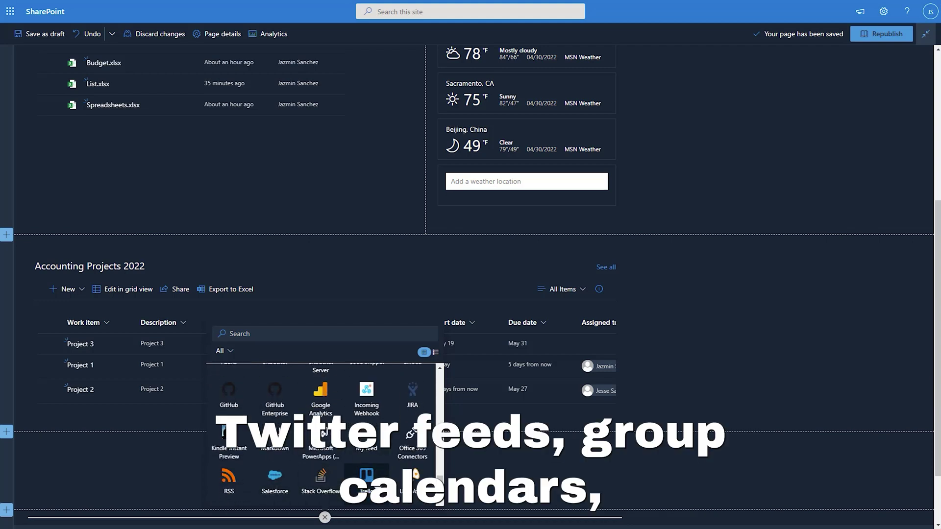